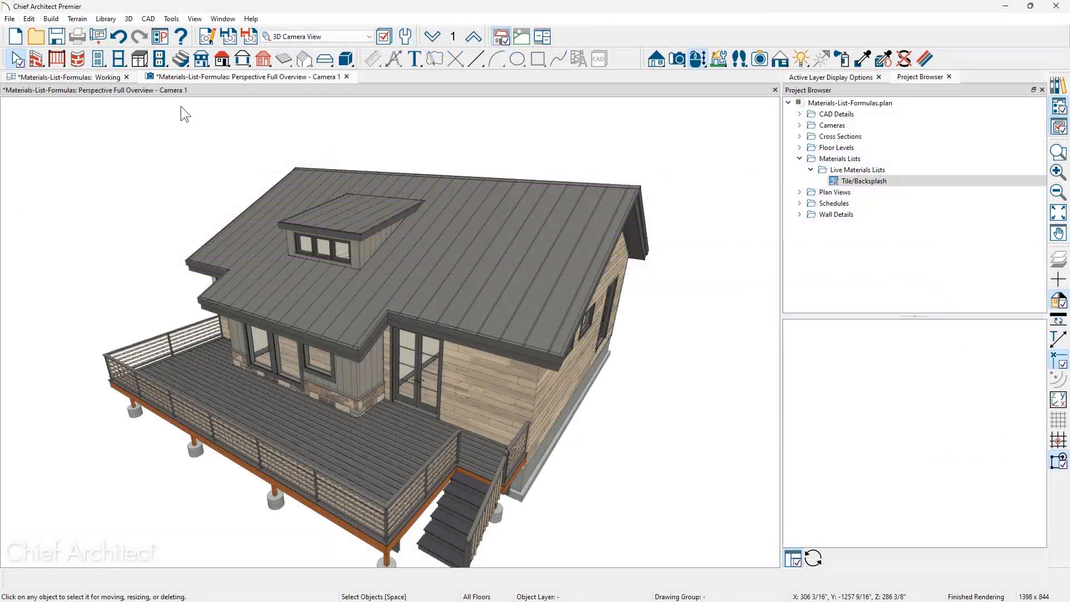
- Generate a materials list for all floors via Tools > Materials List > Calculate Materials for All Floors
left_click(171, 19)
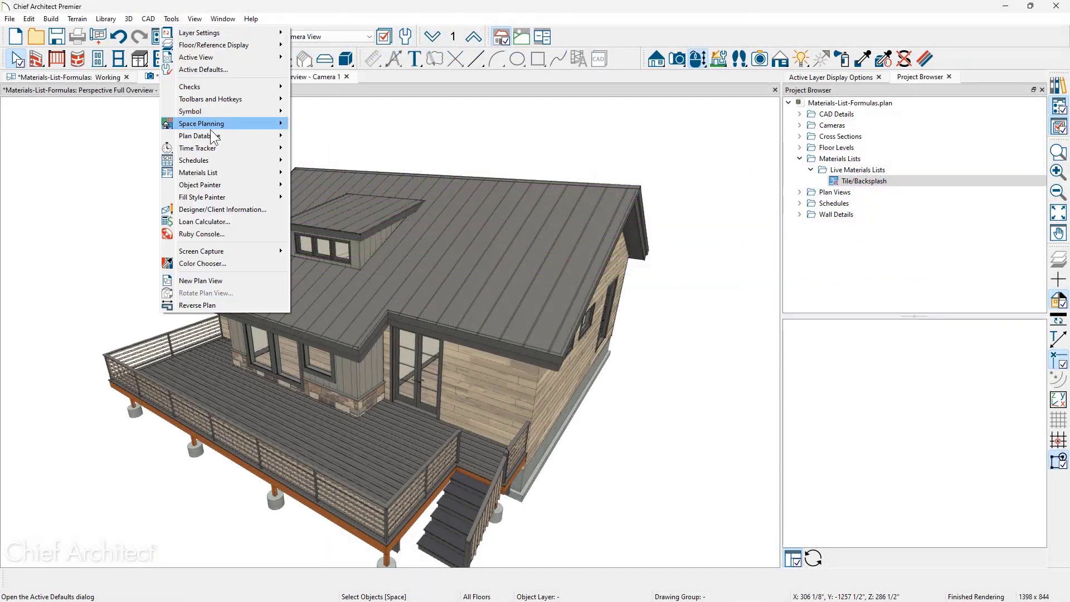
mouse_move(229, 172)
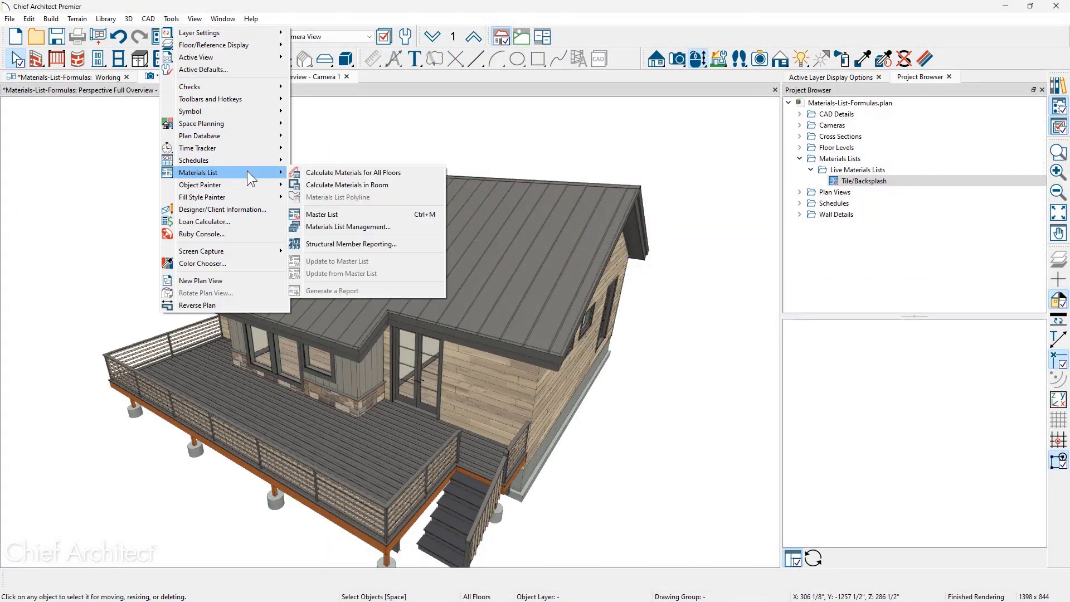
left_click(410, 171)
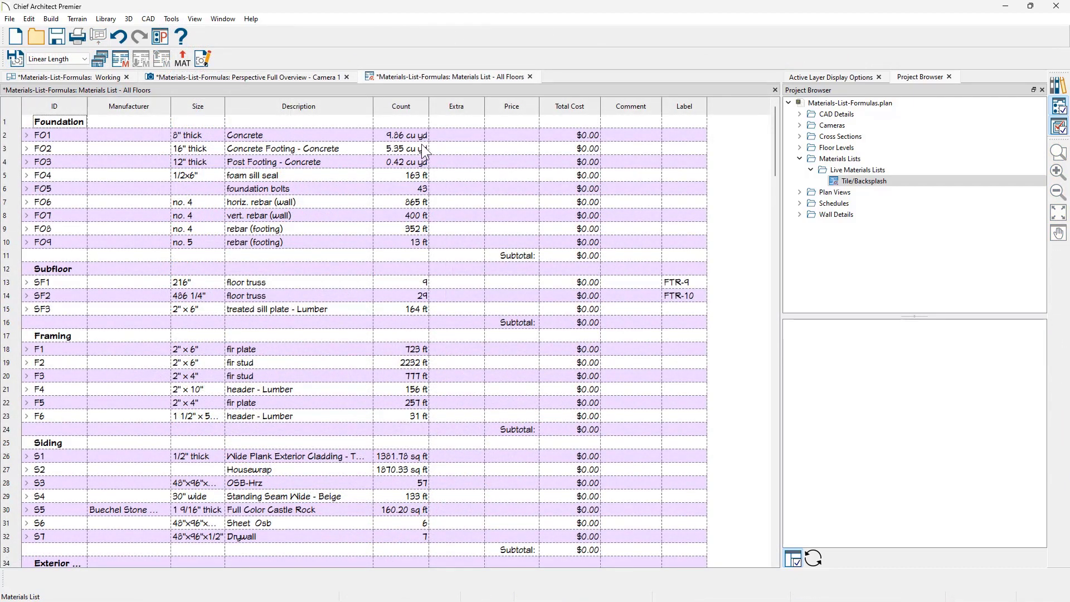
left_click(446, 137)
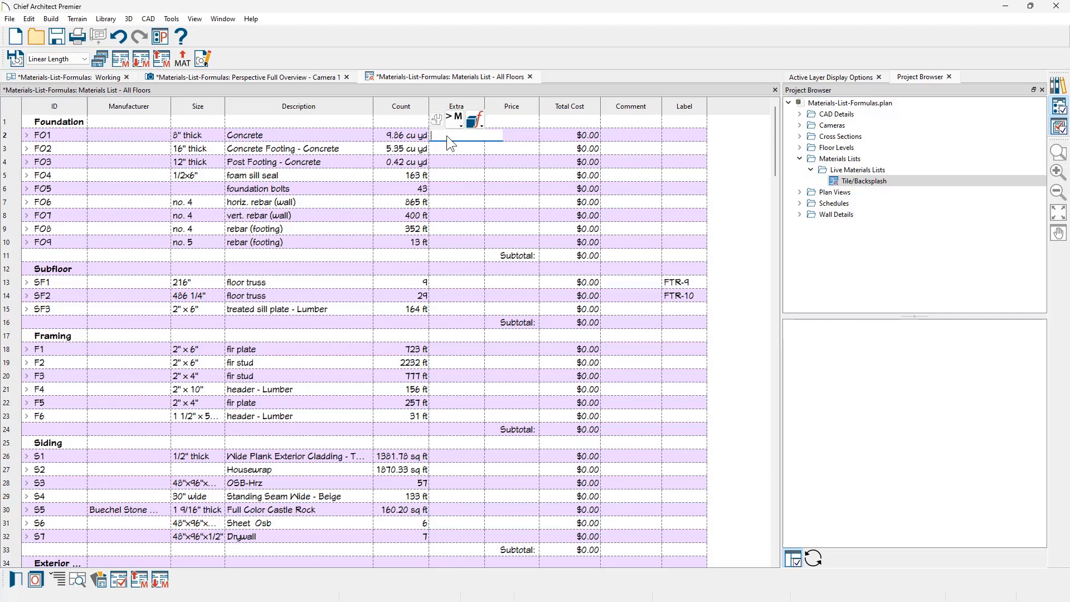
left_click(461, 126)
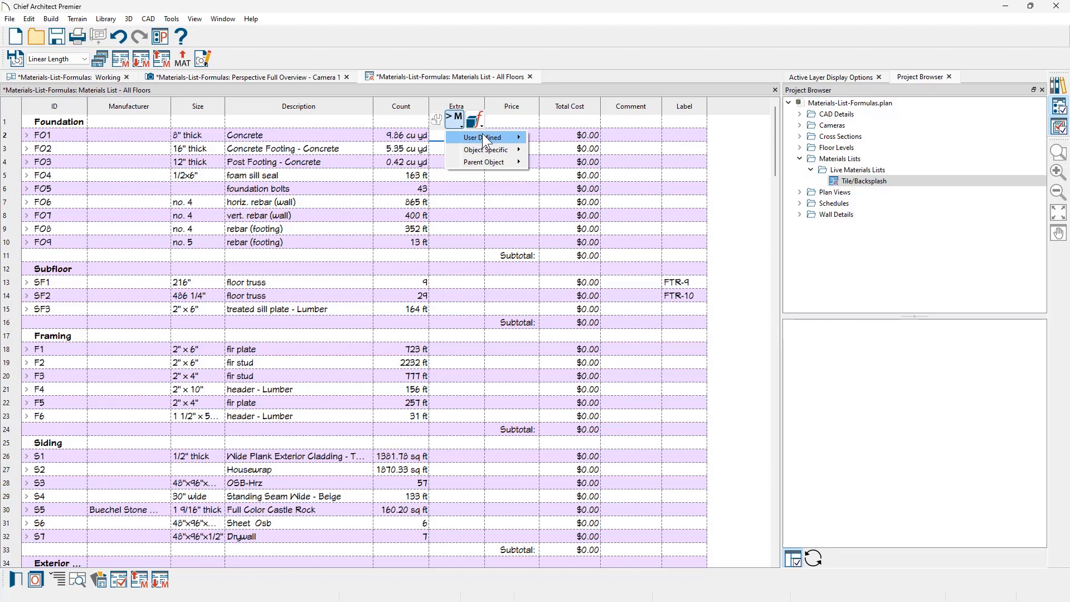
mouse_move(488, 139)
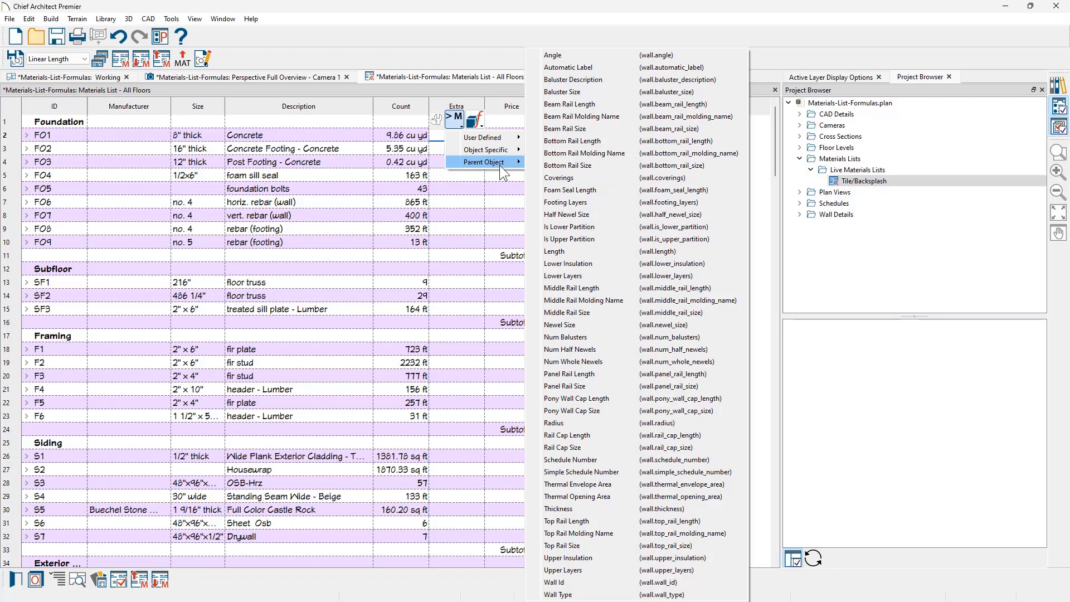
left_click(478, 123)
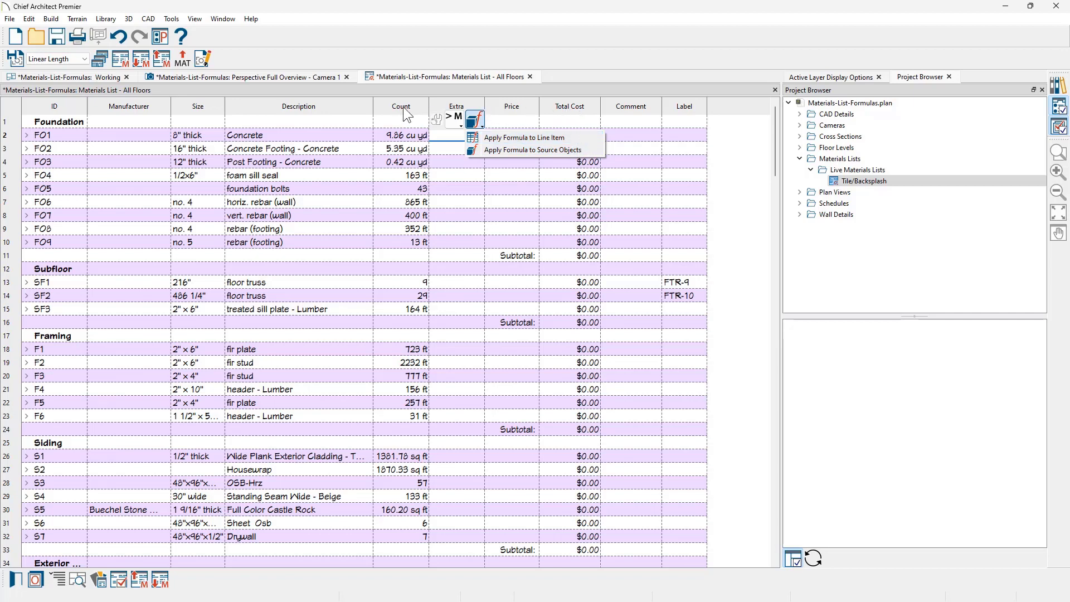
- Give F01's Extra the formula =count*0.1, applied to this line item only
left_click(451, 135)
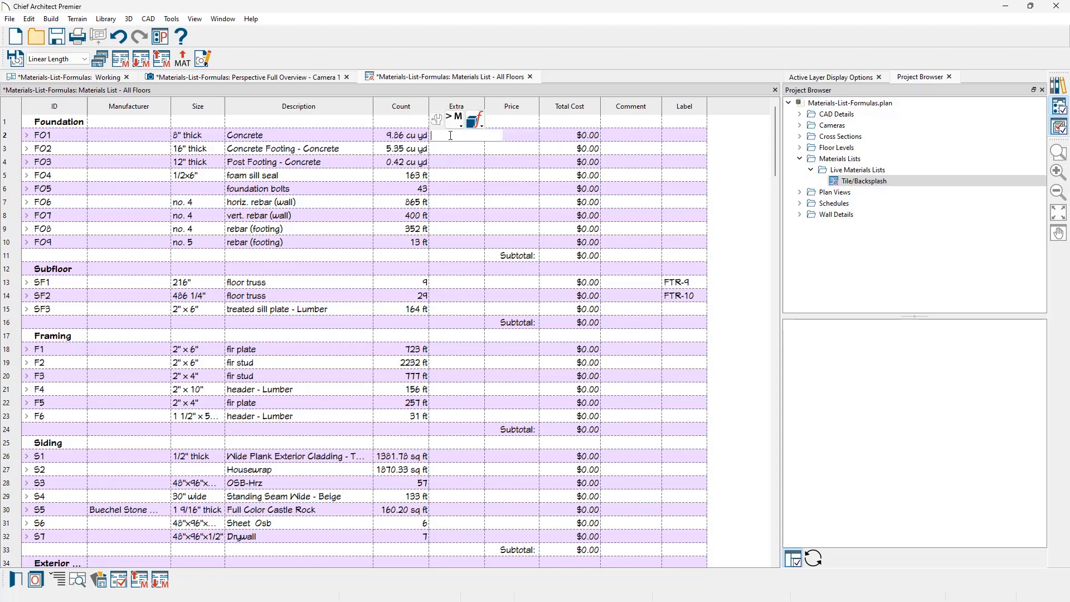
type("= count*0.1")
left_click(475, 119)
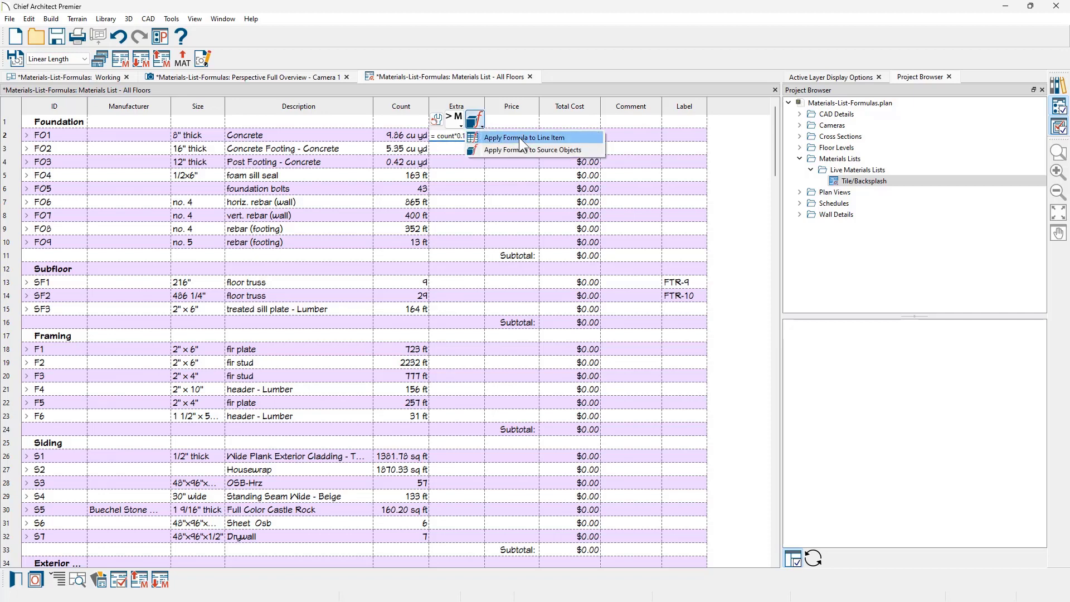
left_click(570, 139)
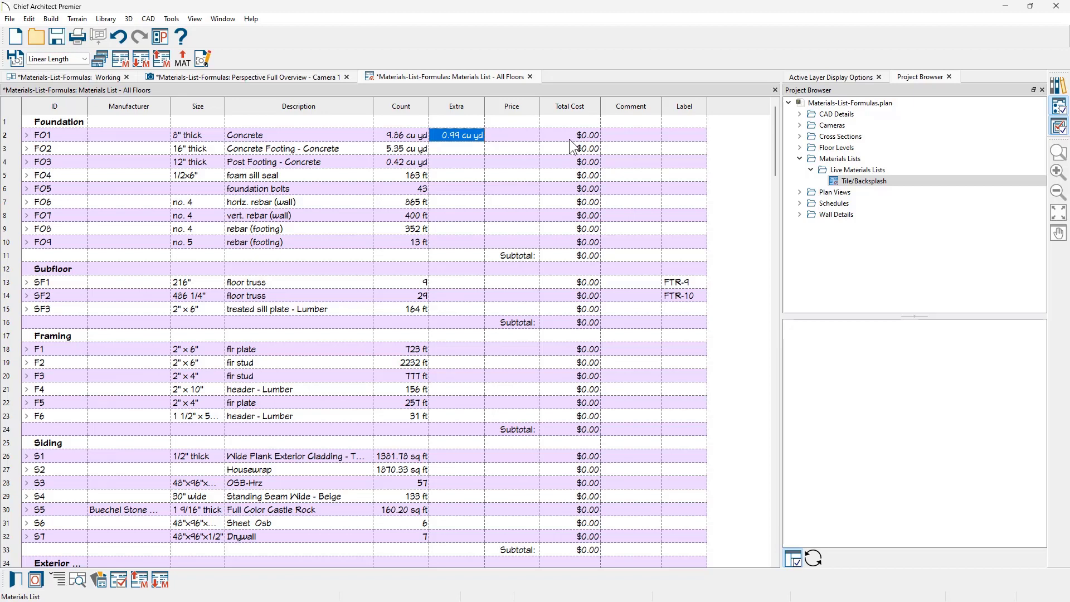
- Set F01's price to $100.00, bringing its total to $1,085.00
left_click(498, 134)
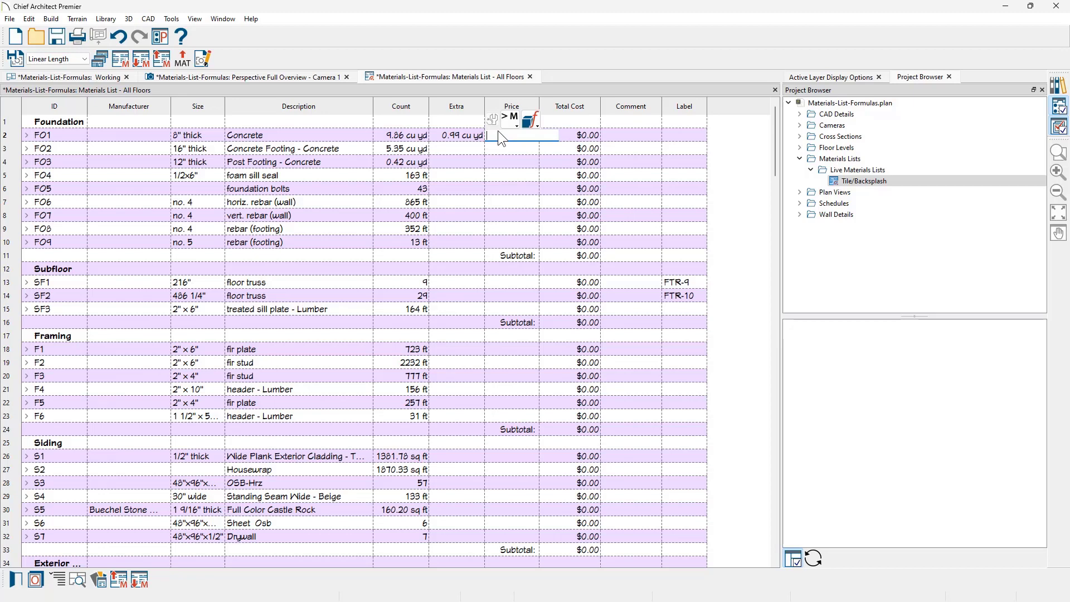
type("100")
key("Return")
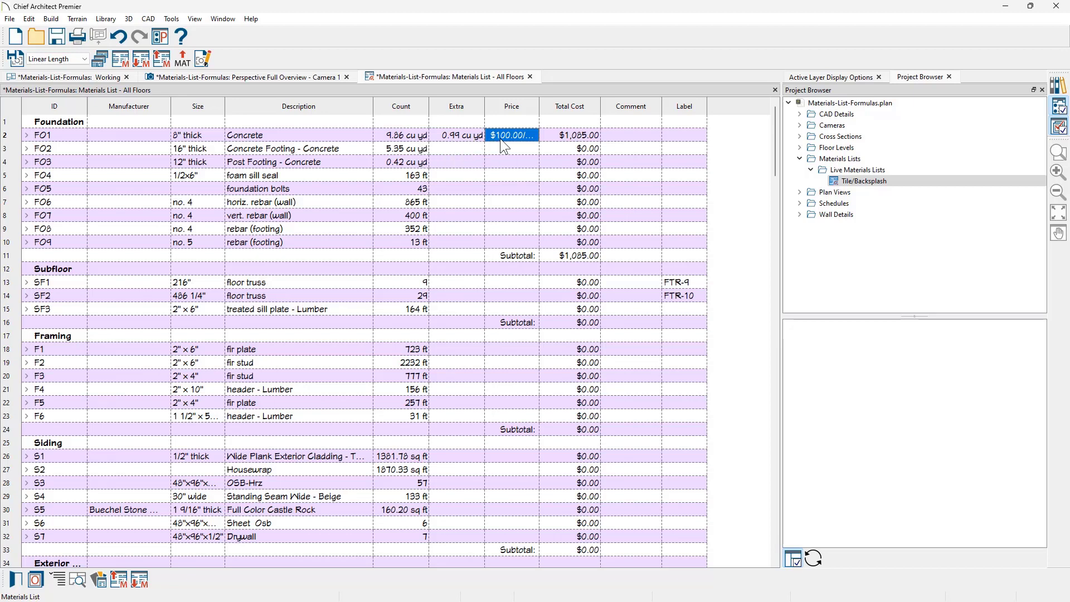
mouse_move(597, 144)
- Give F02 an Extra of 1.00 cu yd and a $100.00 price, totaling $635.00
left_click(455, 148)
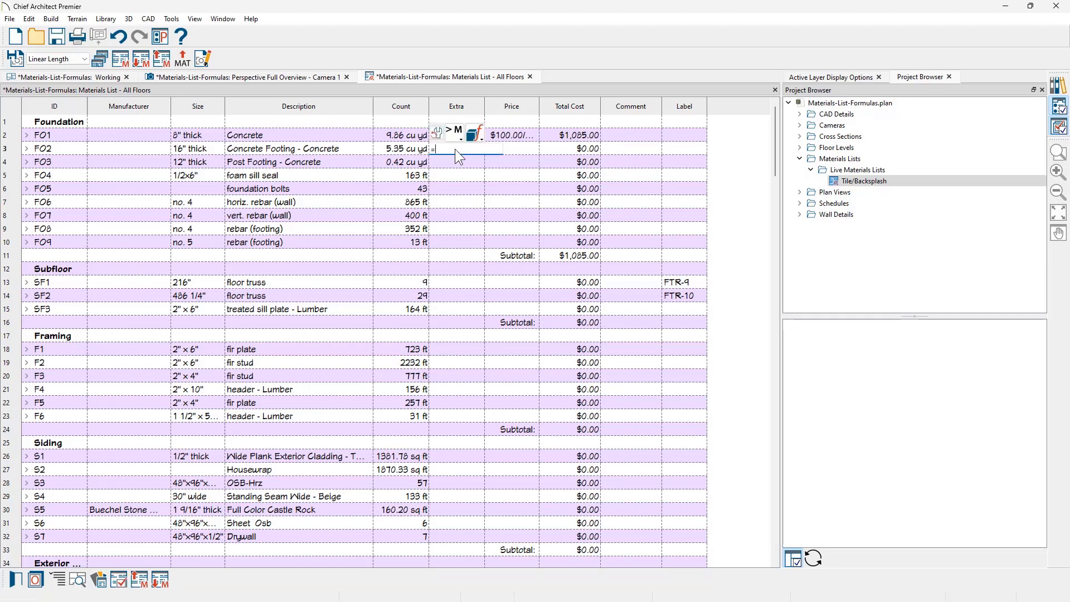
key("Return")
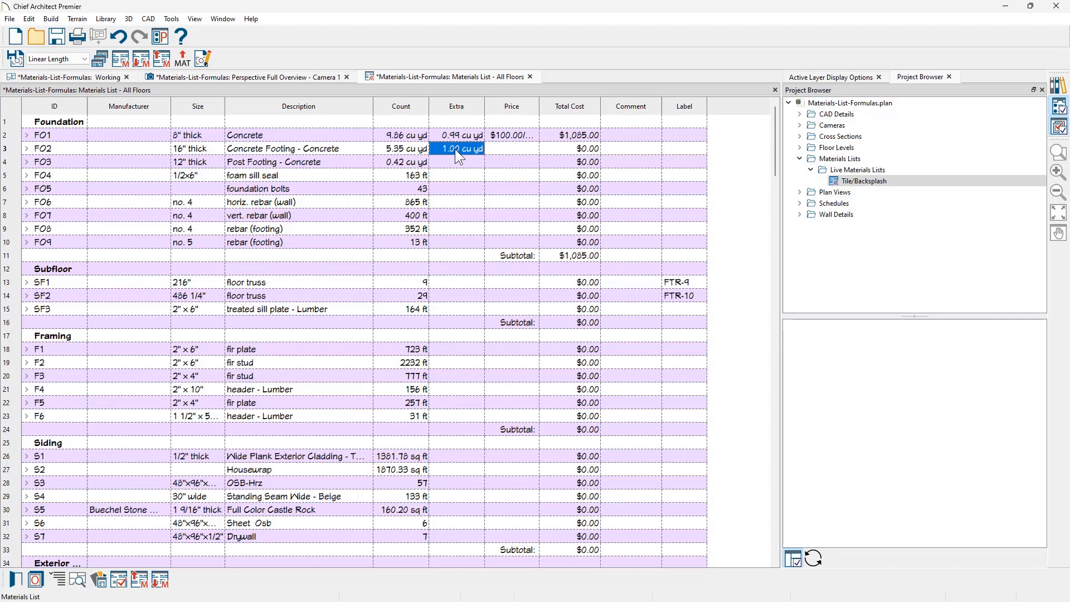
left_click(512, 150)
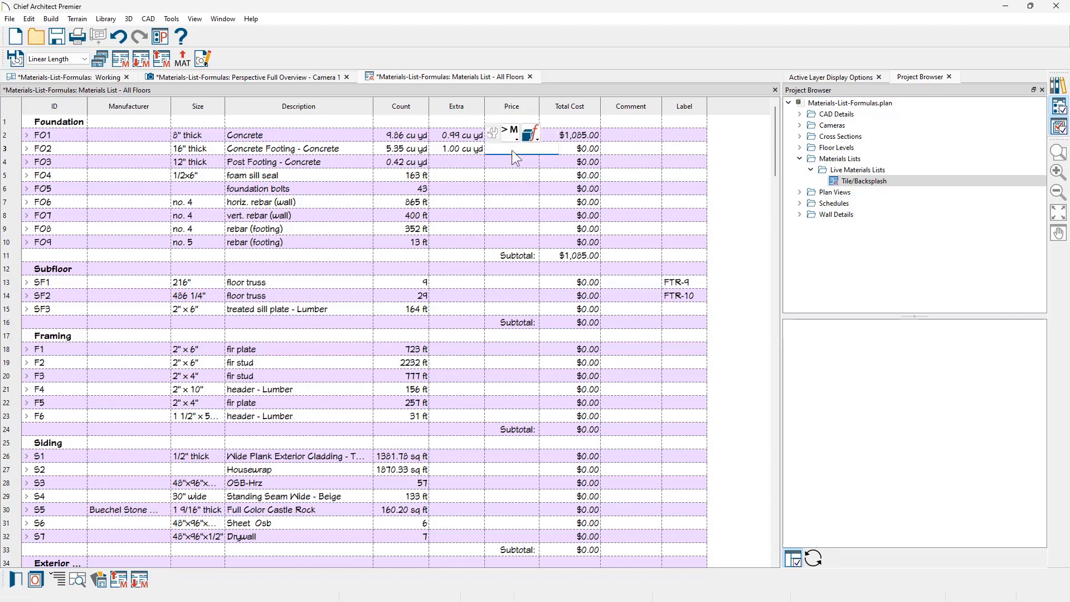
type("100")
key("Return")
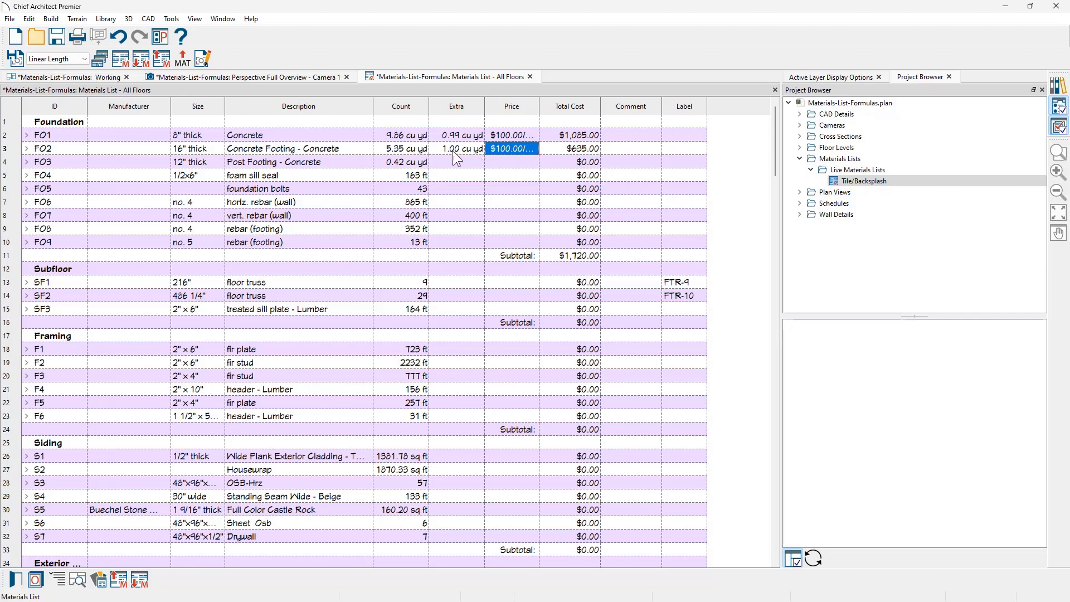
mouse_move(460, 158)
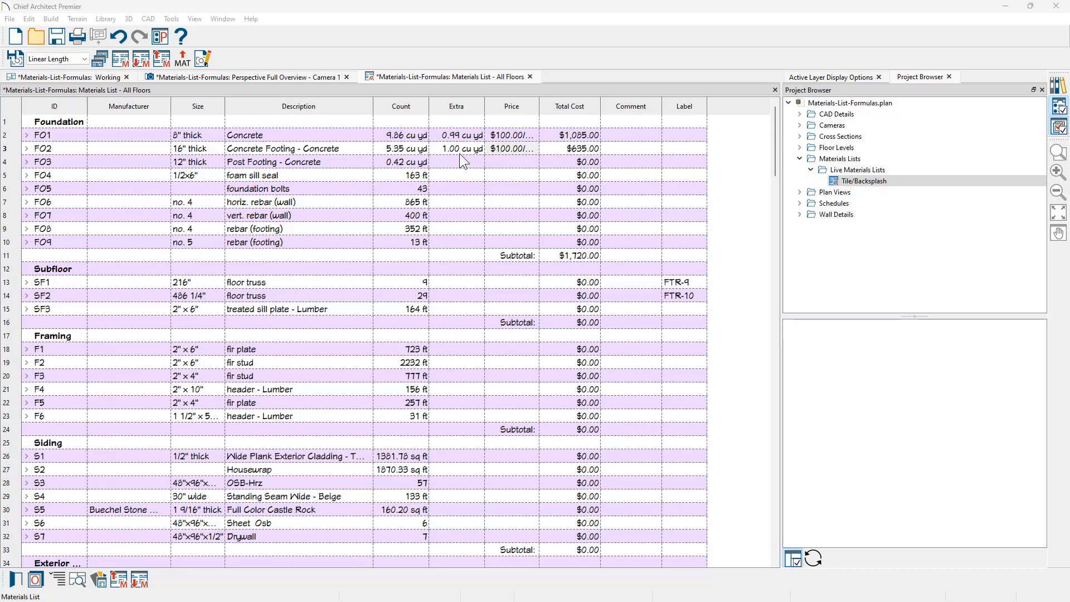
- Switch the active layer set to Materials List, Tile-Counters in Active Layer Display Options
left_click(812, 78)
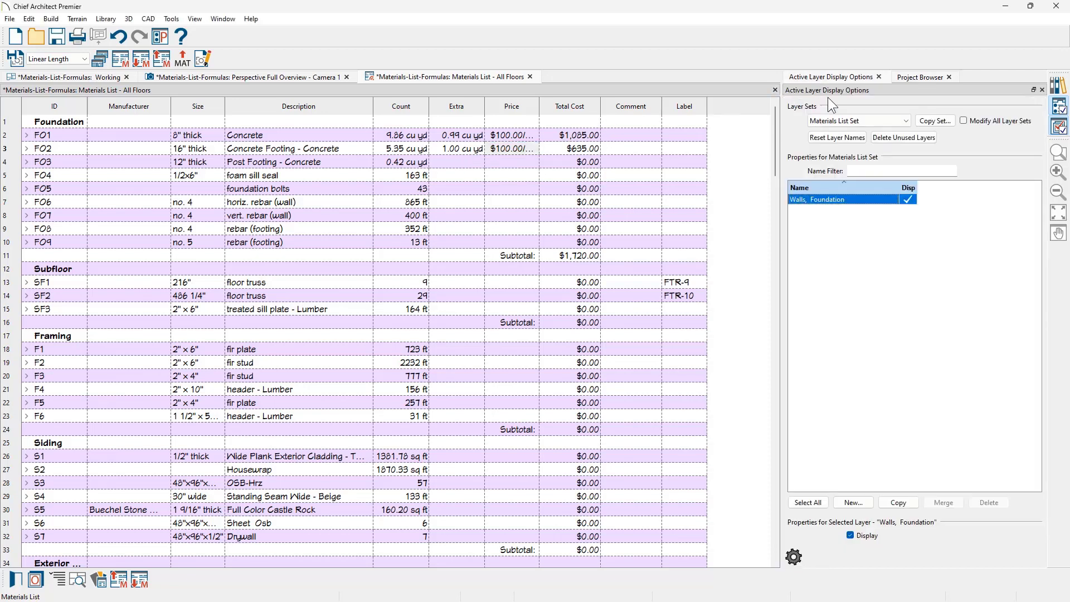
left_click(906, 122)
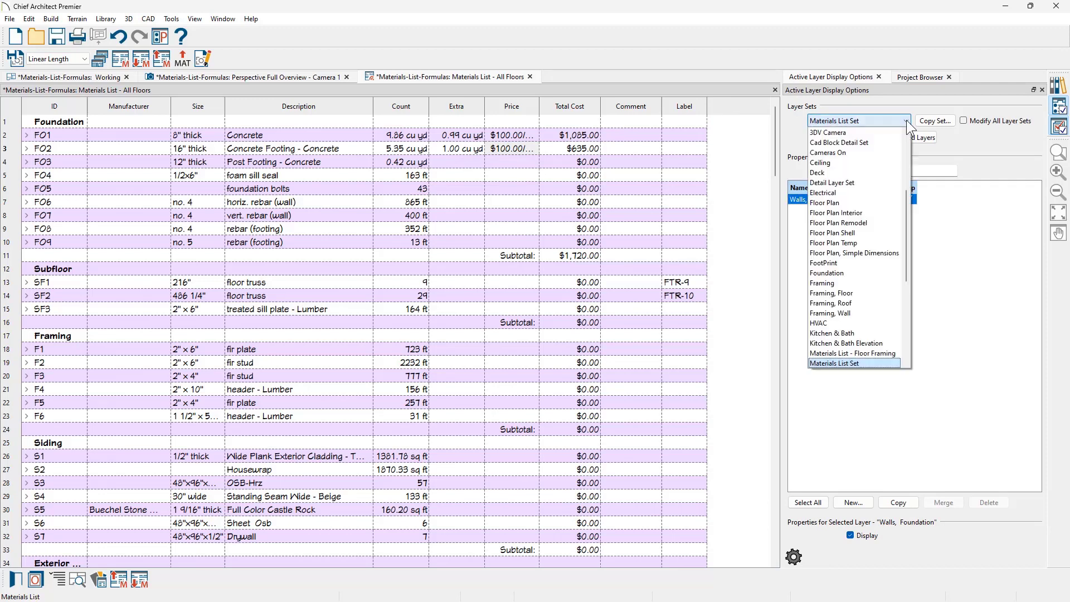
key("Down")
key("Down")
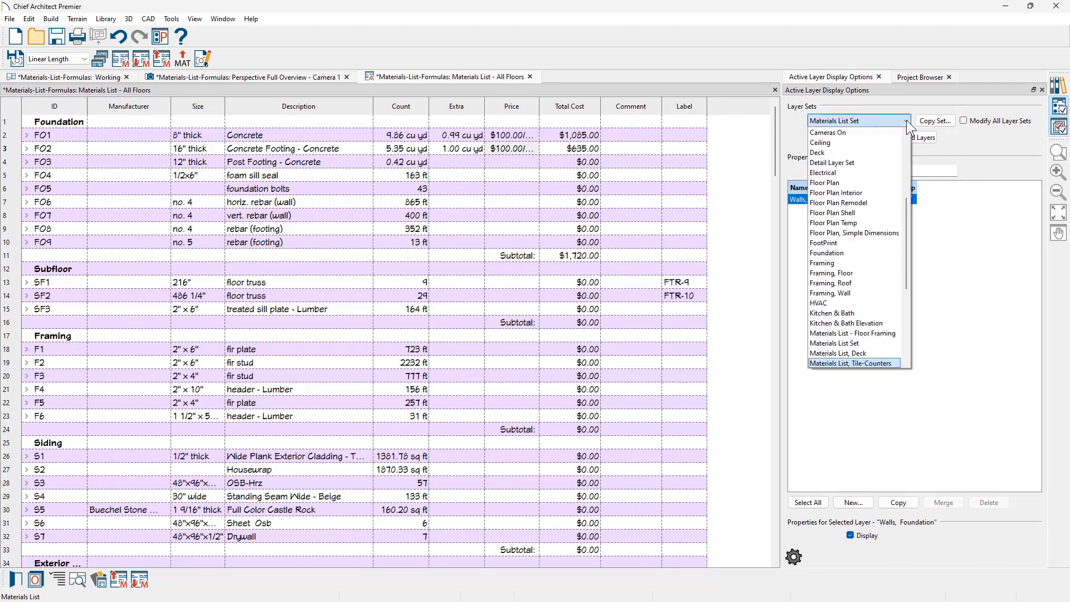
key("Return")
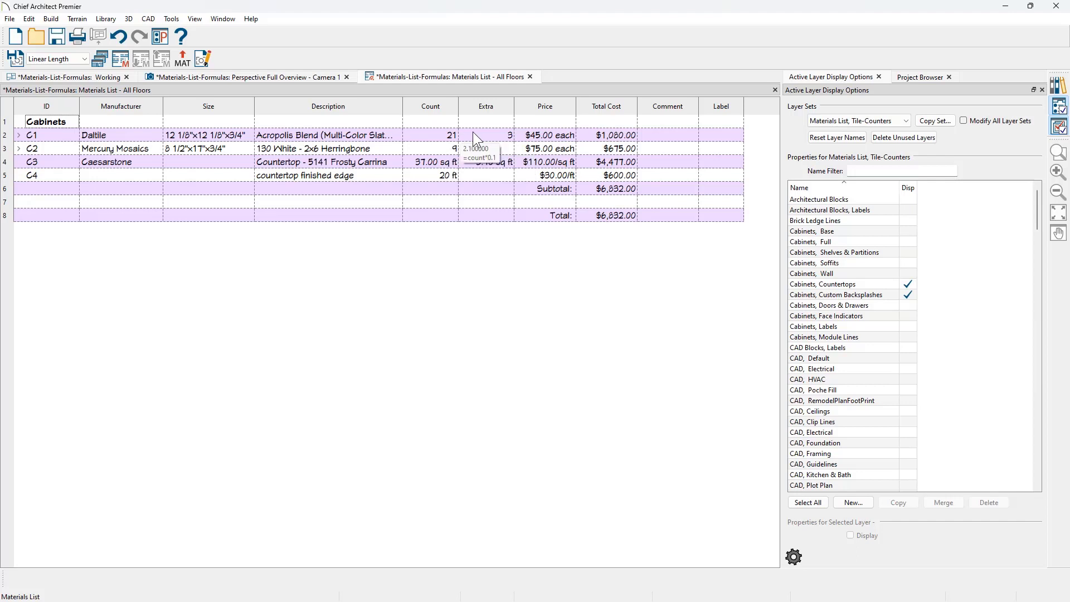
left_click(474, 134)
left_click(474, 134)
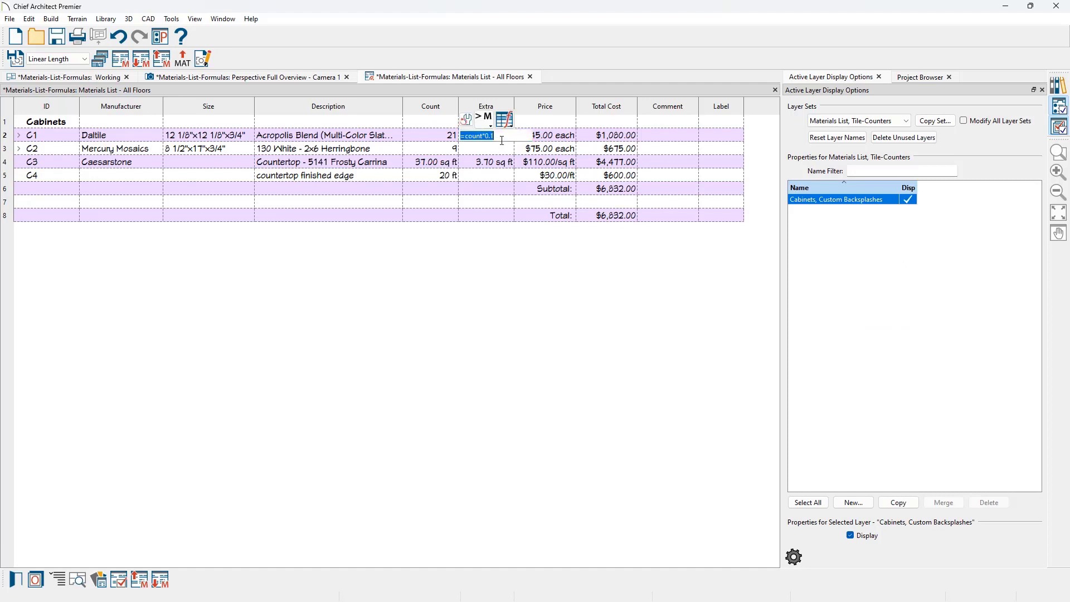
left_click(501, 140)
key("Return")
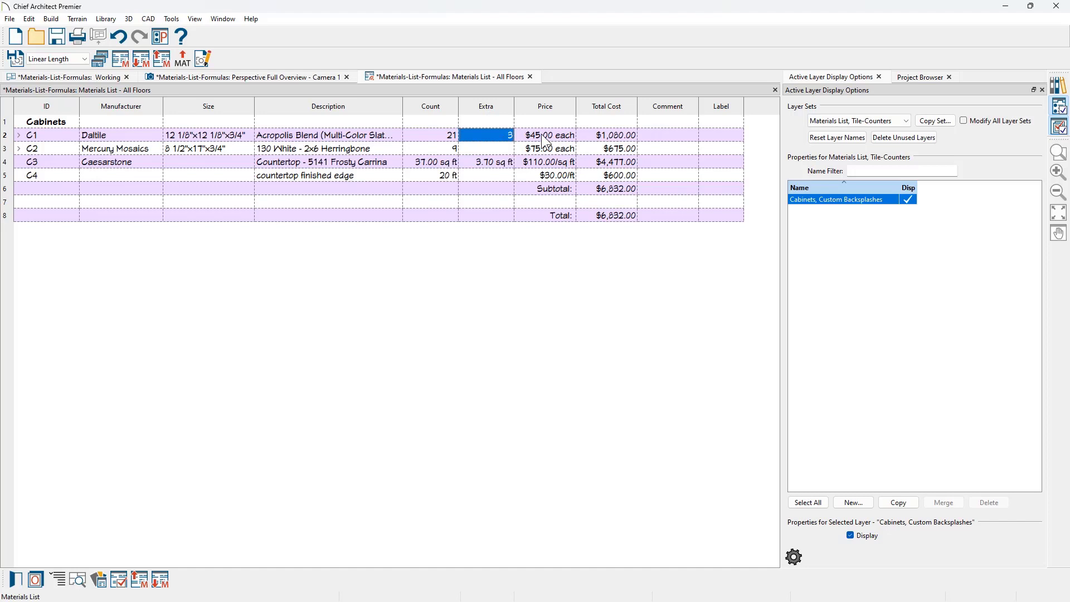
mouse_move(619, 144)
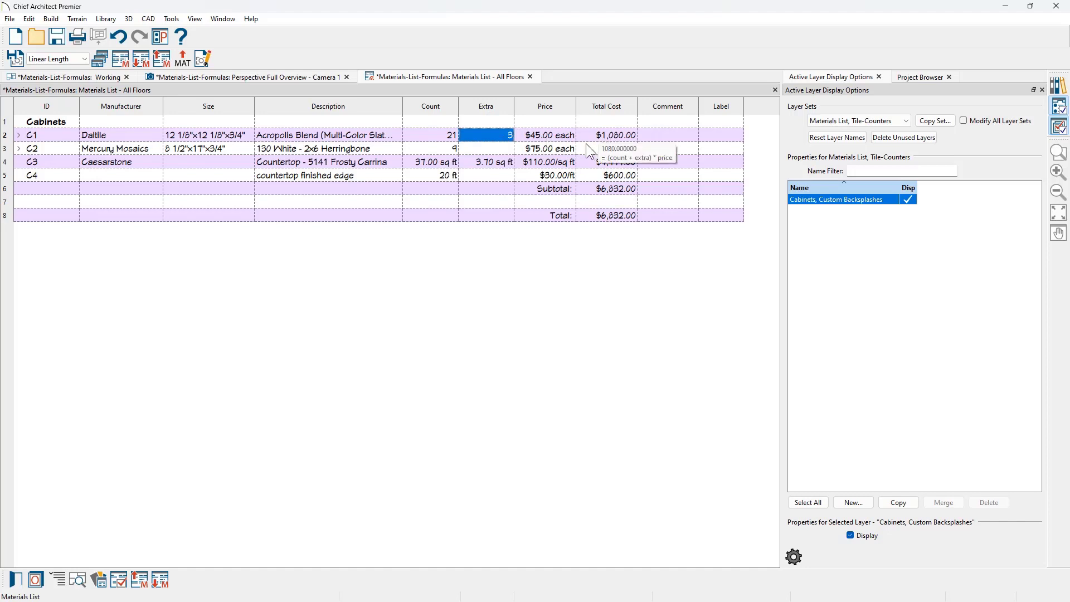
mouse_move(126, 166)
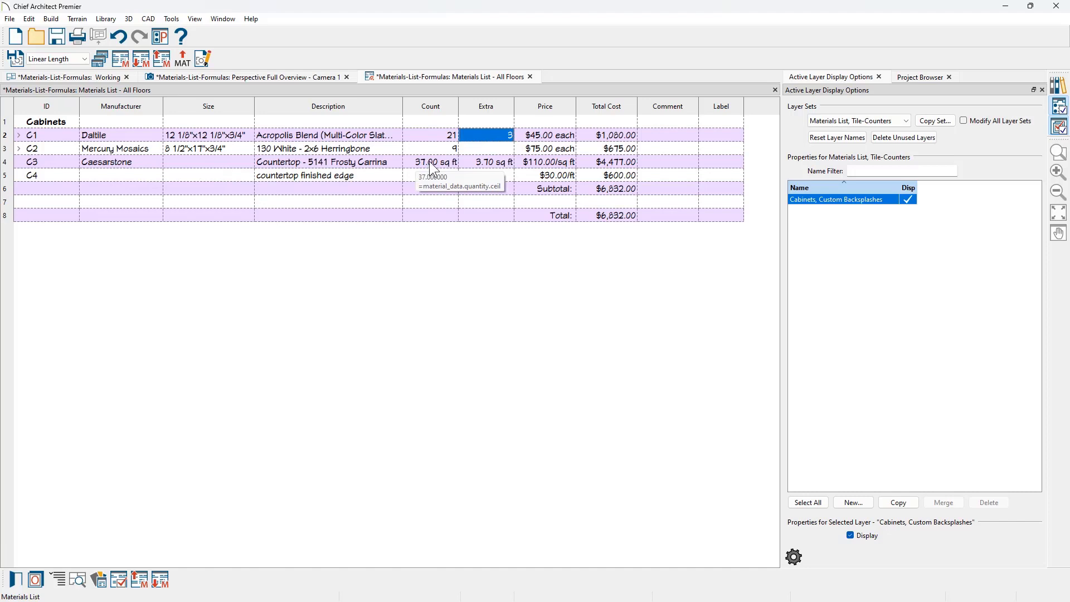
double_click(486, 165)
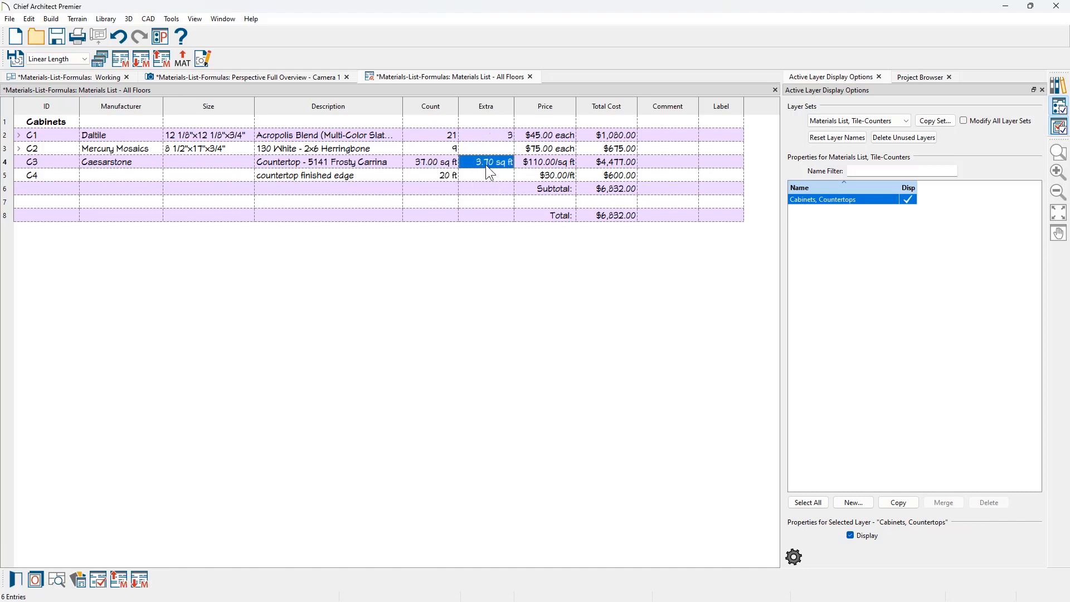
key("Return")
- Open the C3 countertop's specification and inspect its Polyline figures: 32.81 sq ft area, 3.82 sq ft hole
mouse_move(614, 169)
left_click(330, 163)
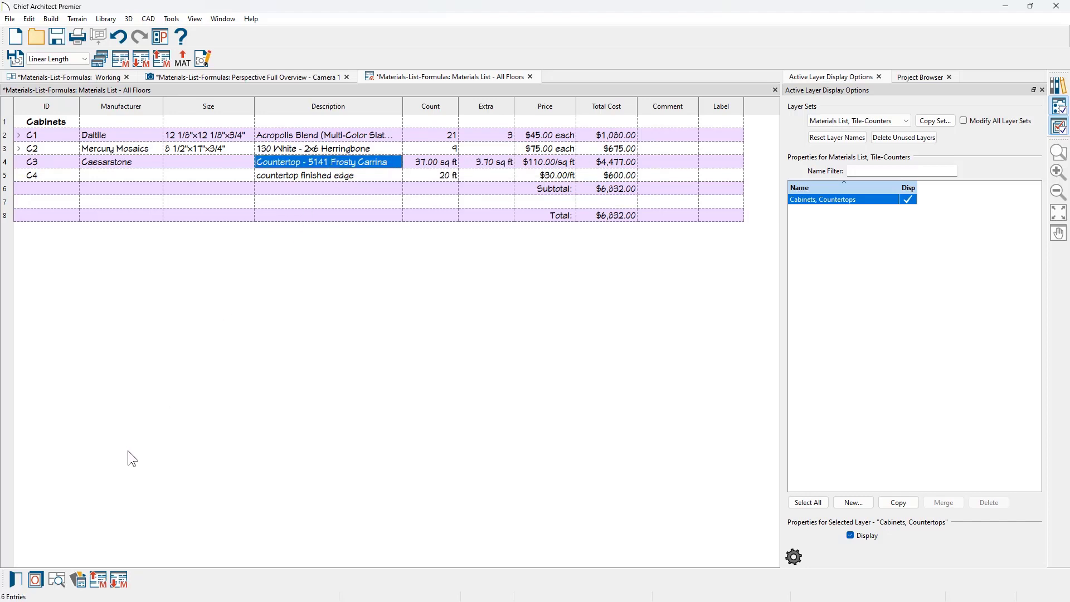
left_click(58, 580)
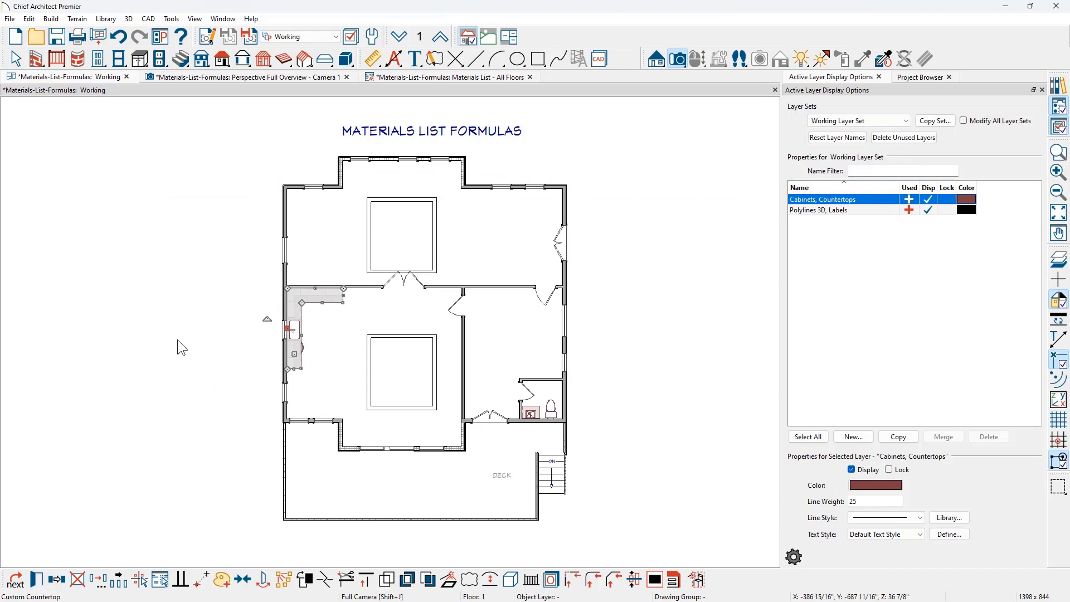
left_click(37, 580)
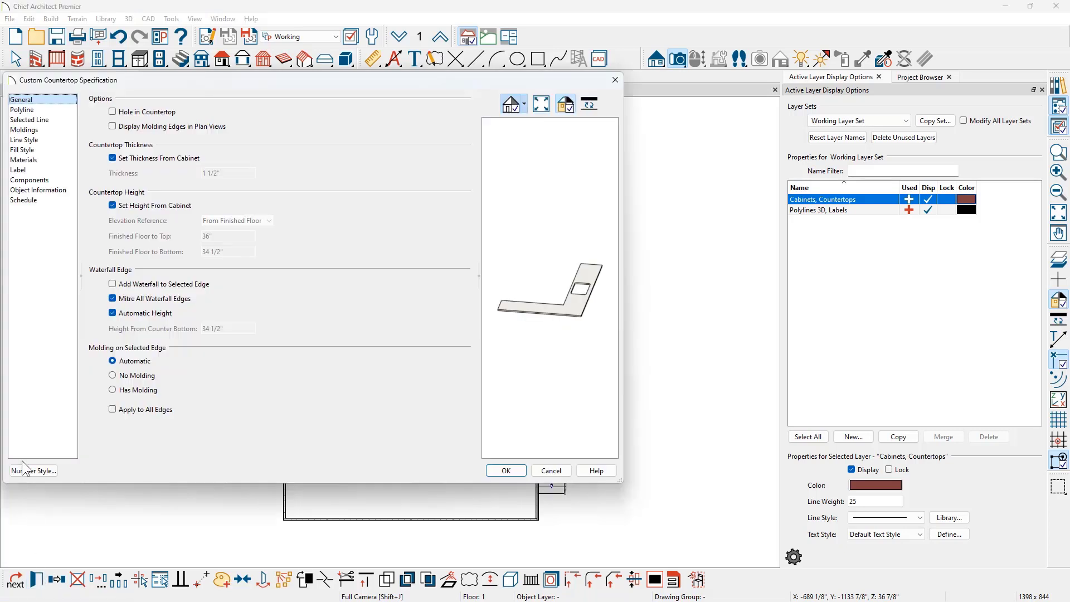
left_click(24, 111)
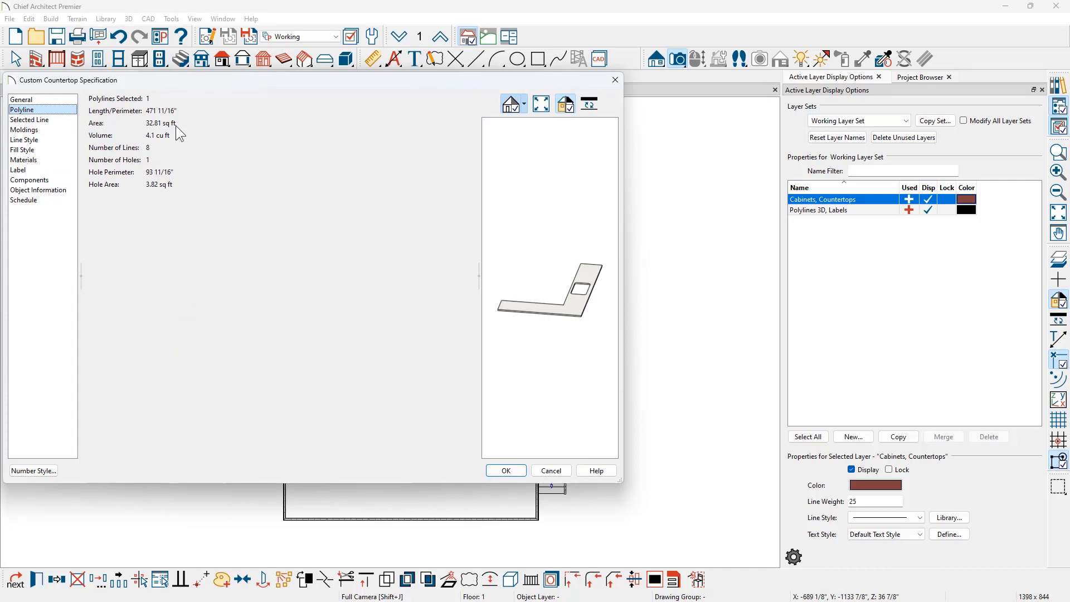
left_click_drag(562, 296, 577, 337)
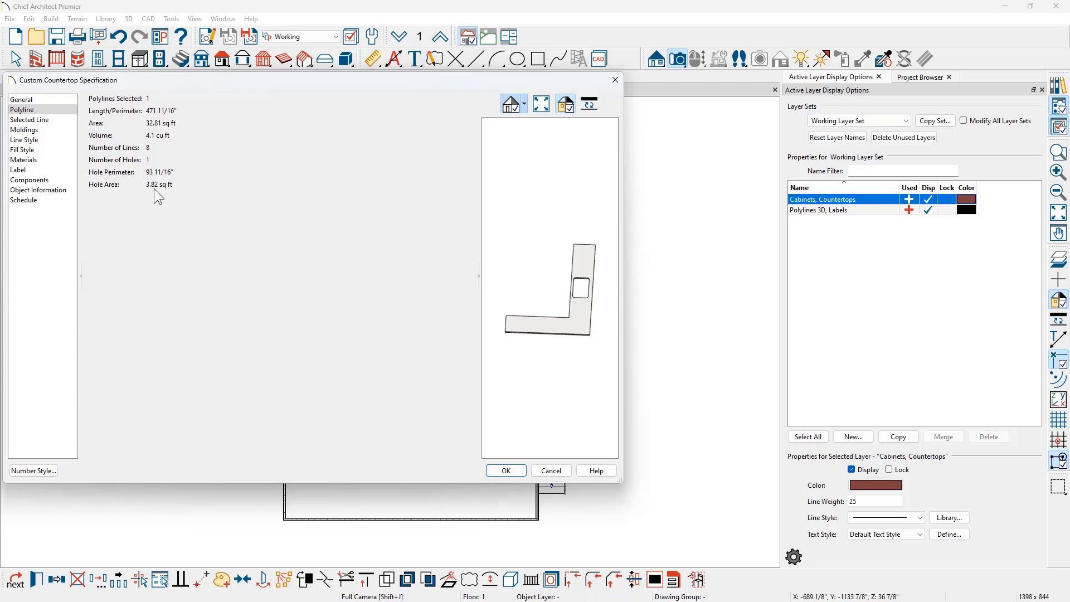
scroll(589, 291, "up", 3)
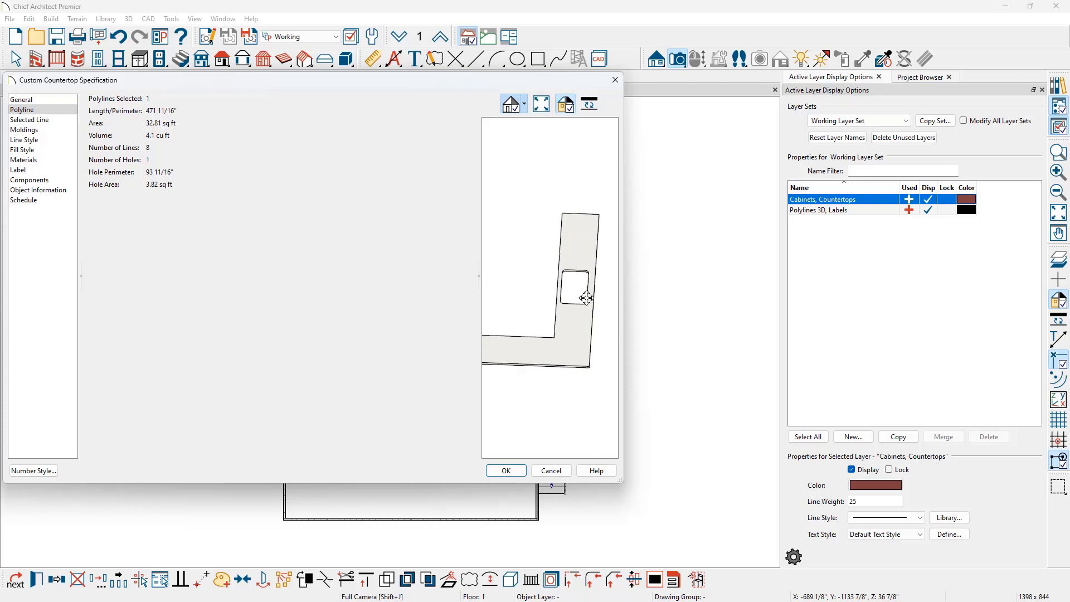
left_click_drag(592, 303, 589, 305)
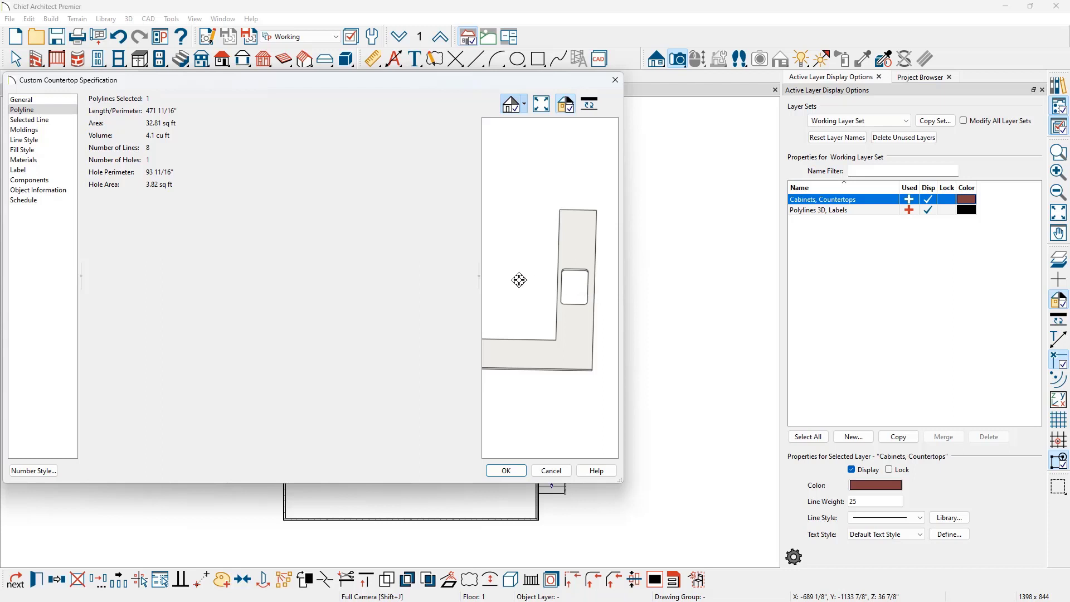
- Remove the .ceil rounding from the countertop's Count formula on the Components panel
left_click(65, 178)
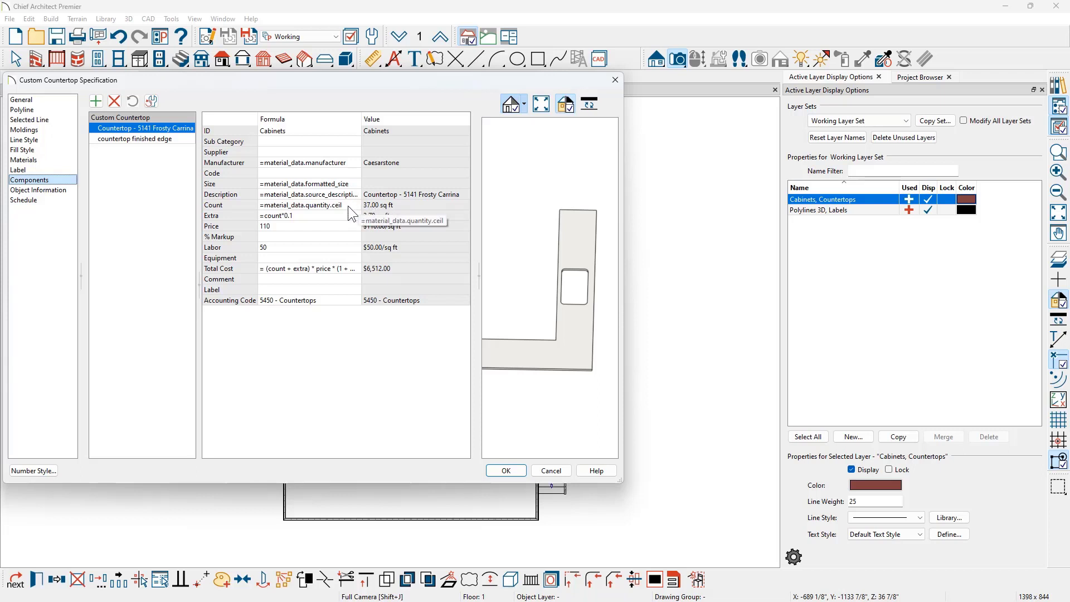
left_click(347, 205)
left_click(346, 204)
left_click(346, 204)
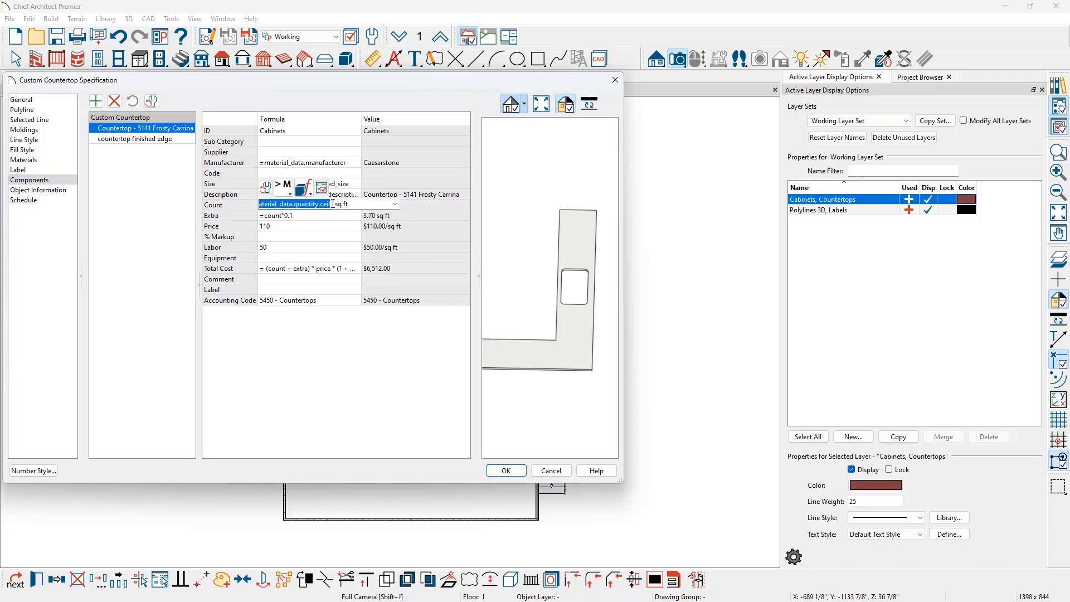
key("BackSpace")
key("BackSpace")
key("BackSpace")
key("BackSpace")
key("BackSpace")
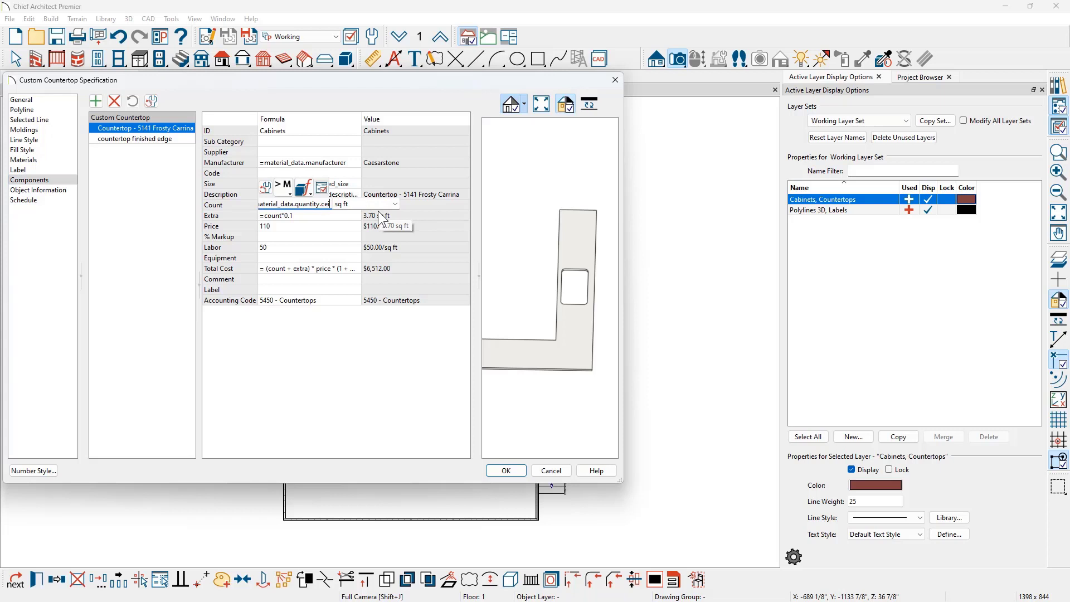
key("Return")
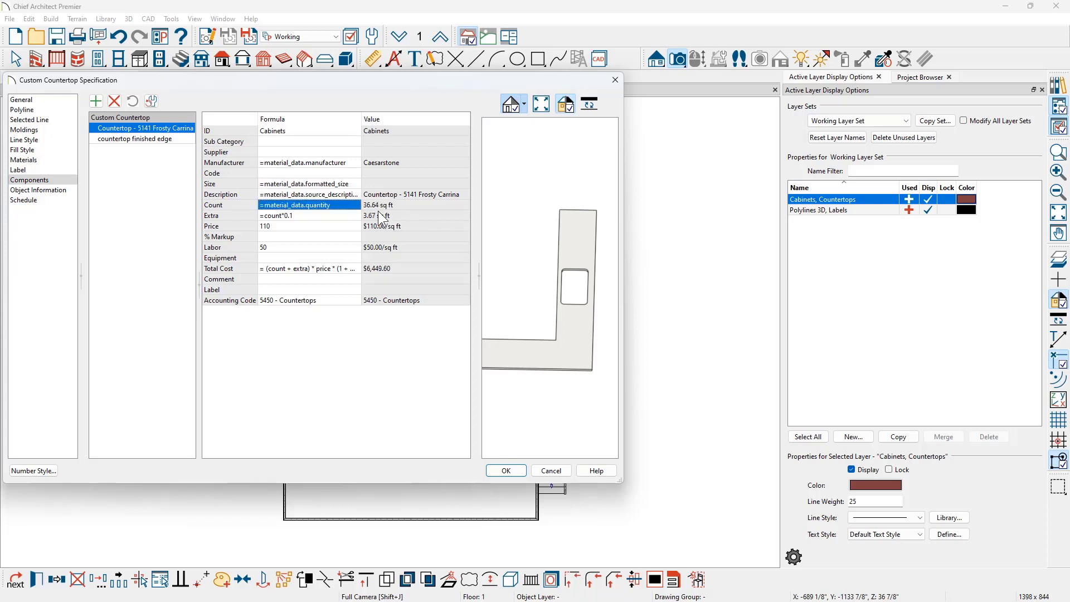
- Restore .ceil to the Count formula, select the Labor value of 50, and accept the specification
left_click(333, 205)
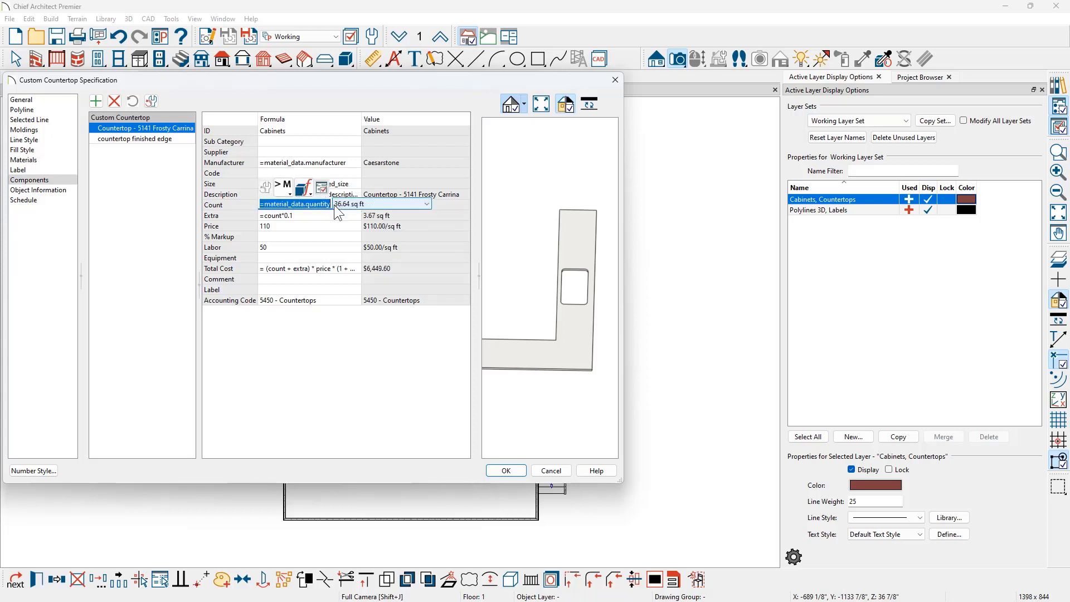
key("End")
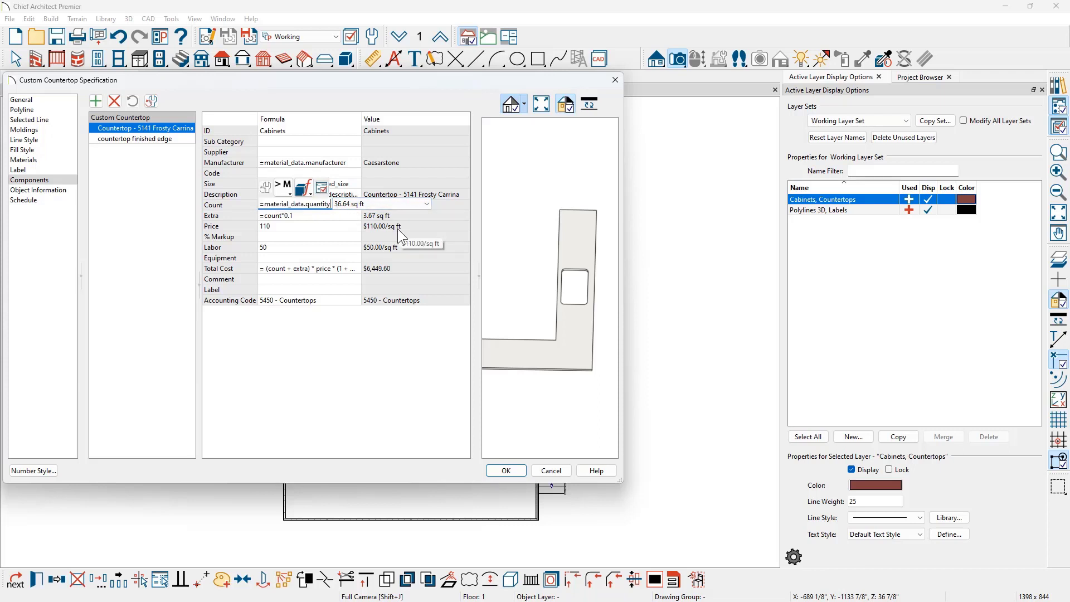
type(".ceil")
key("Return")
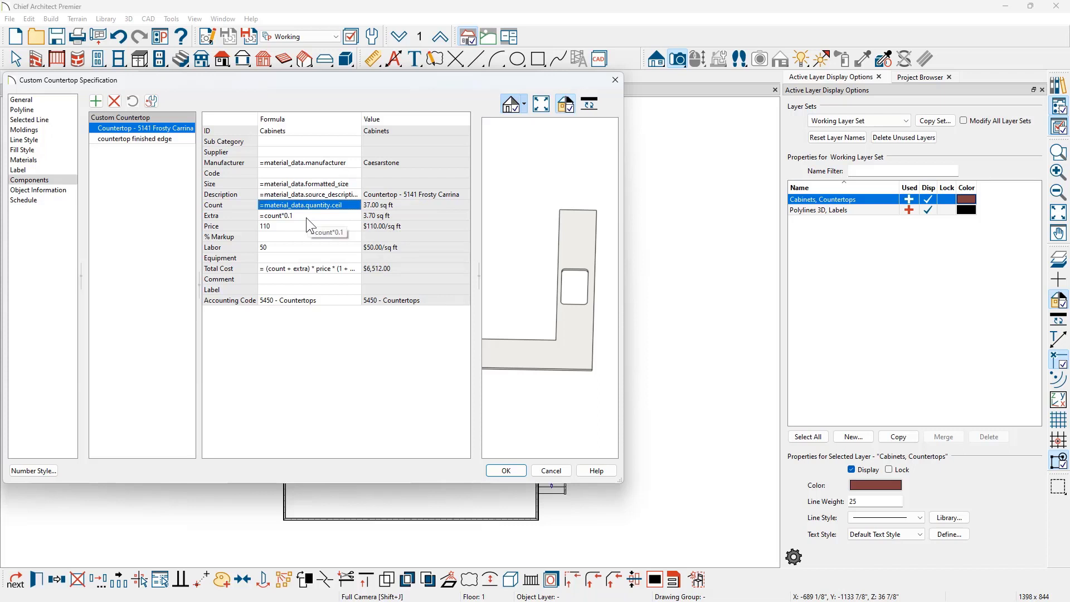
left_click(288, 246)
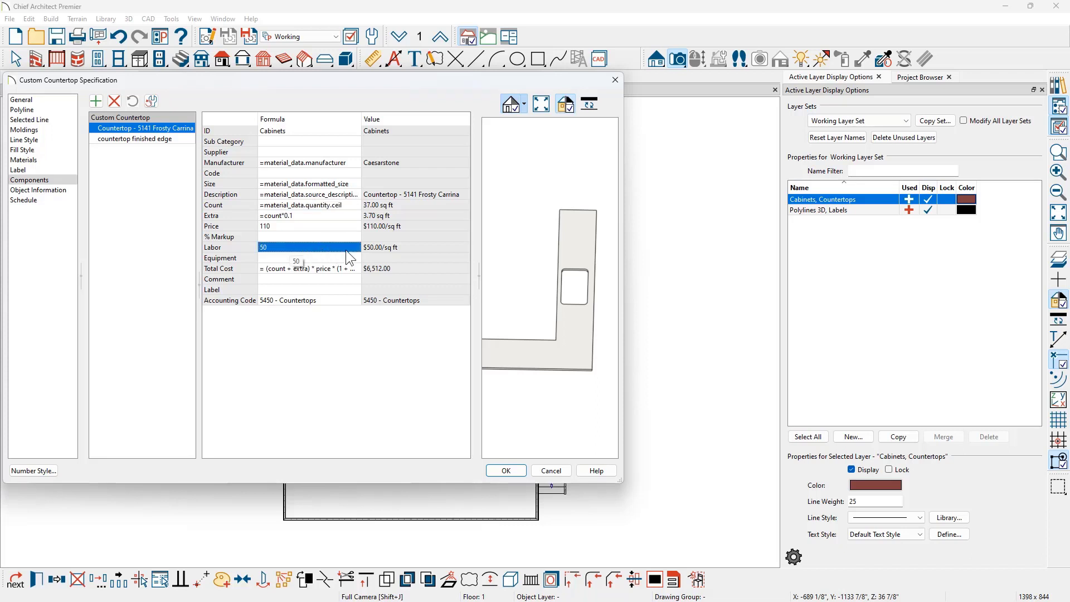
left_click(504, 470)
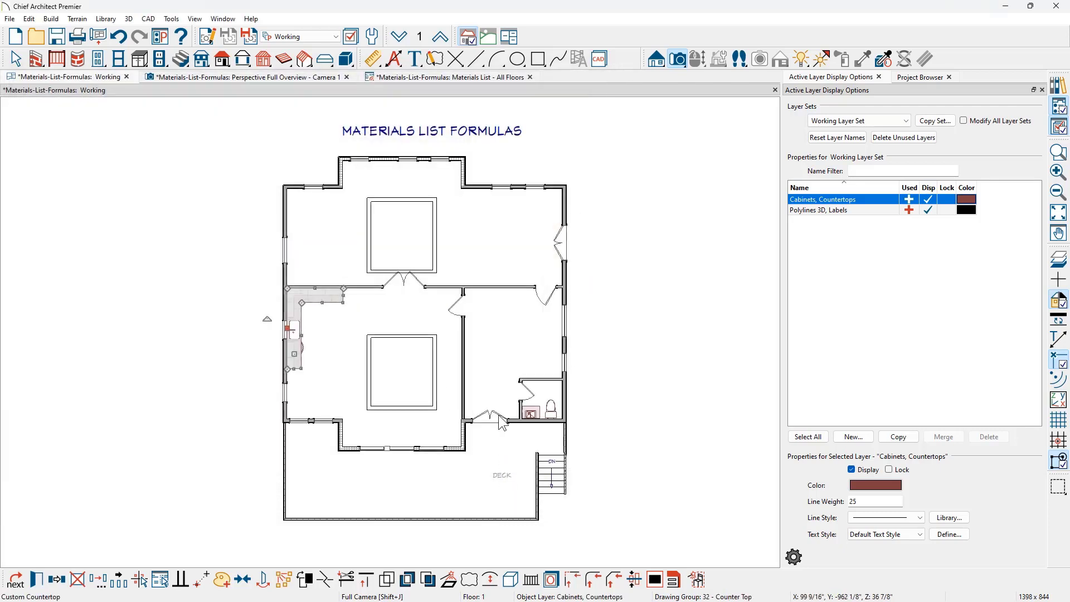
- Add a Labor column to the All Floors materials list through Materials List Specification
left_click(456, 78)
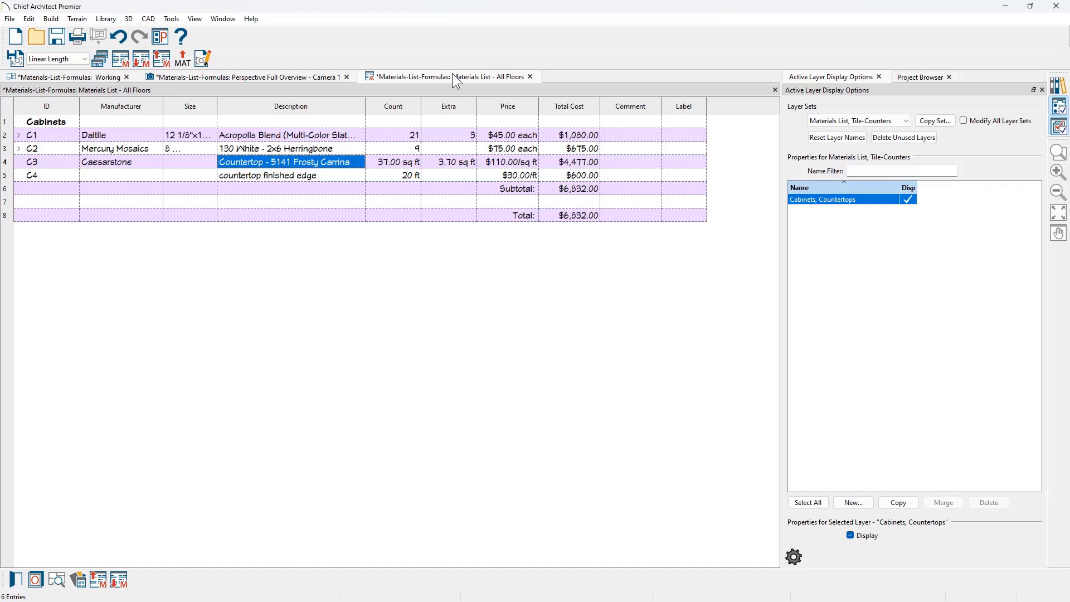
left_click(204, 58)
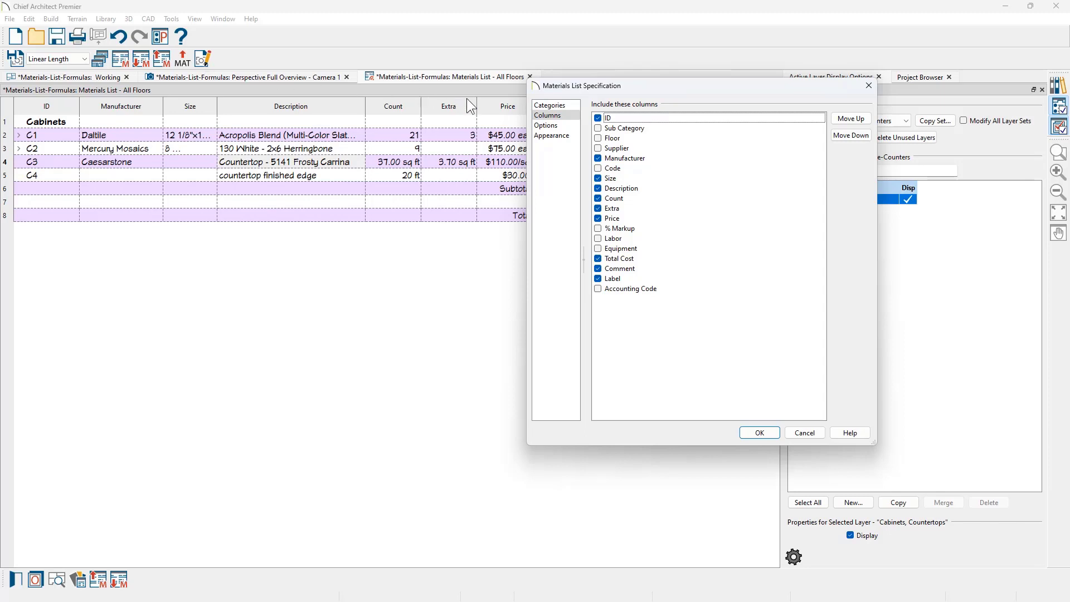
left_click(597, 238)
left_click(751, 430)
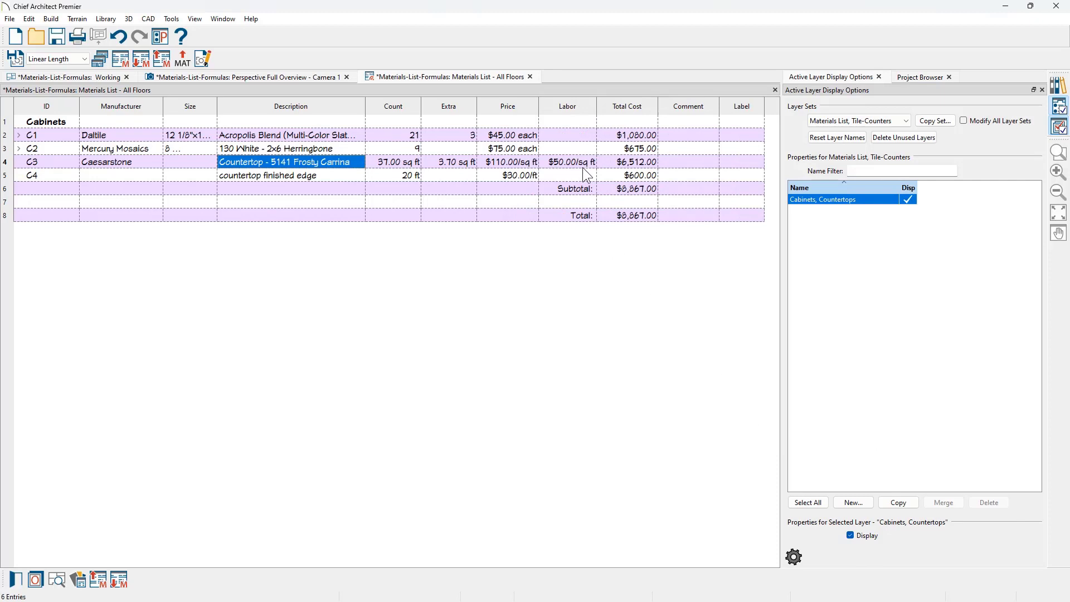
mouse_move(641, 170)
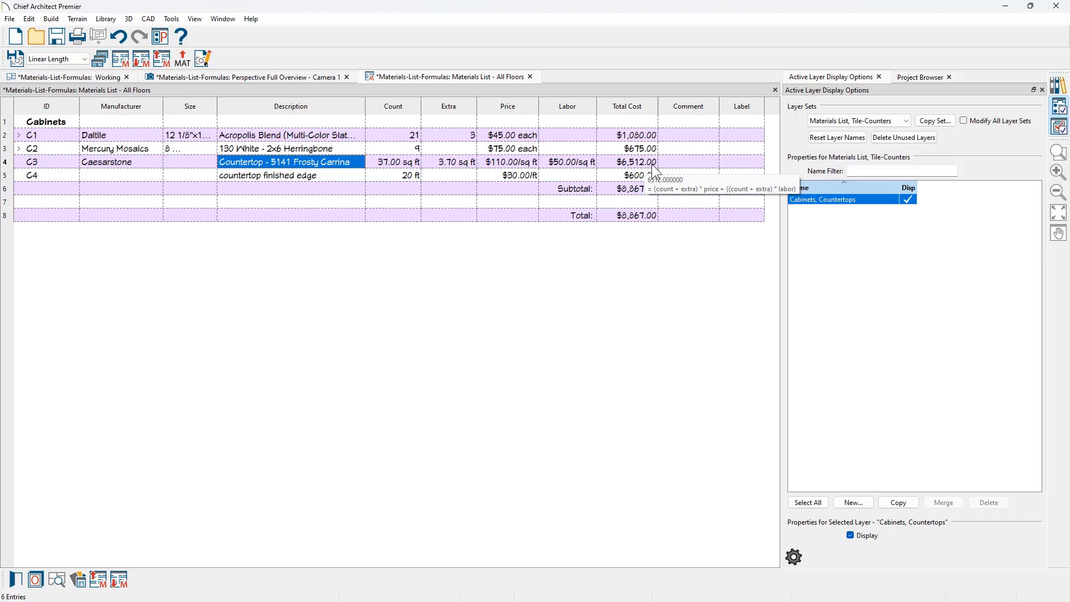
- Change C3's Total Cost formula to (count + extra) * price, giving $4,477.00
double_click(651, 163)
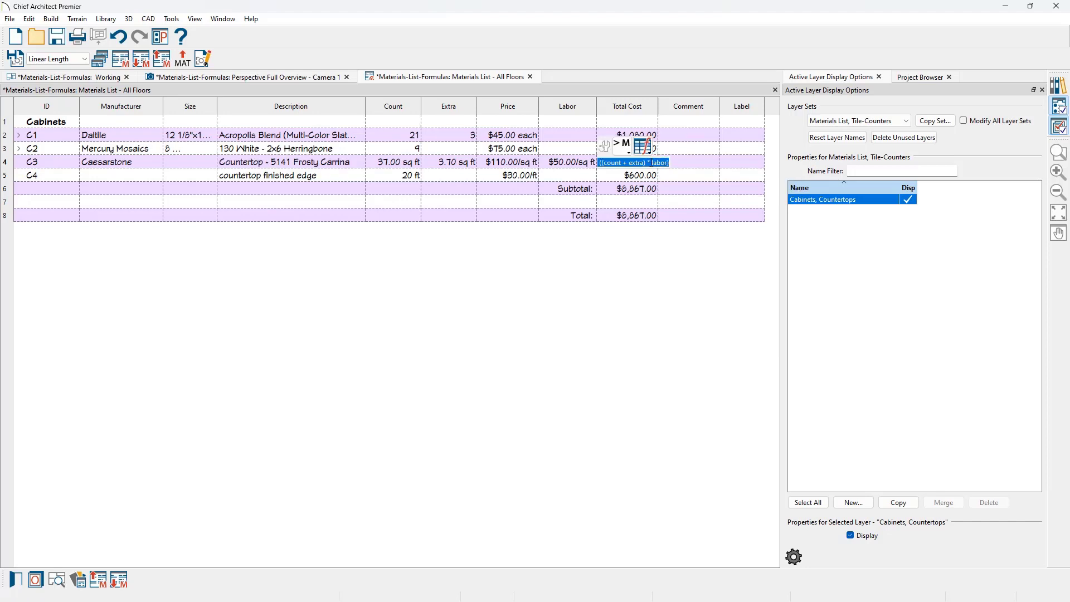
left_click(844, 206)
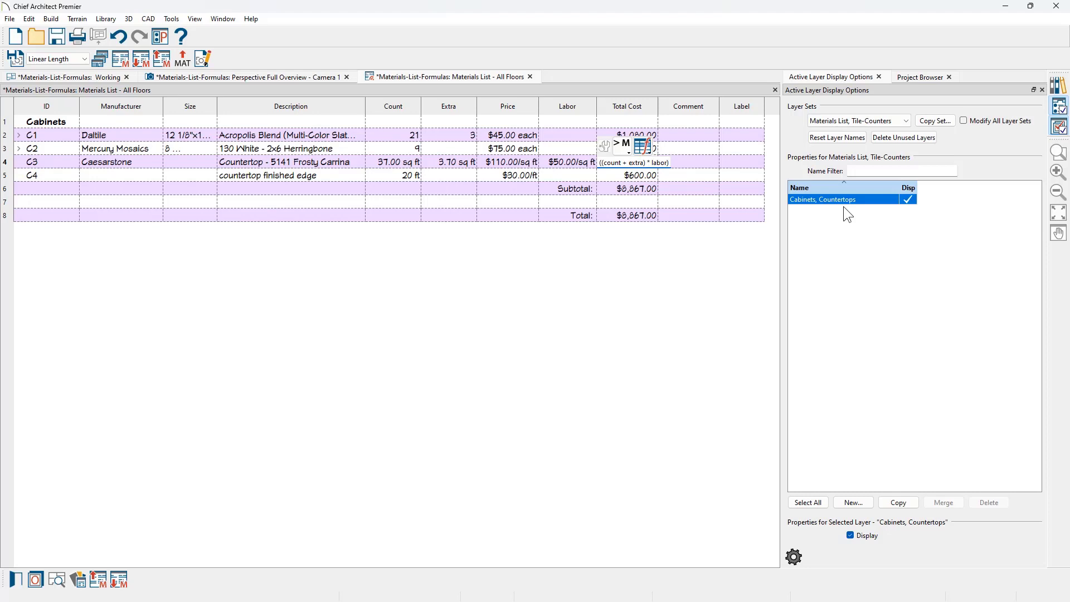
key("Right")
key("Right")
key("Right")
key("Right")
key("Right")
key("Right")
key("Right")
key("Right")
key("Right")
key("Right")
key("Right")
key("Right")
key("Right")
key("Right")
key("Right")
key("Right")
key("Right")
key("Right")
key("Right")
key("Right")
key("Right")
key("Right")
key("Right")
key("Right")
type("+")
key("ctrl+a")
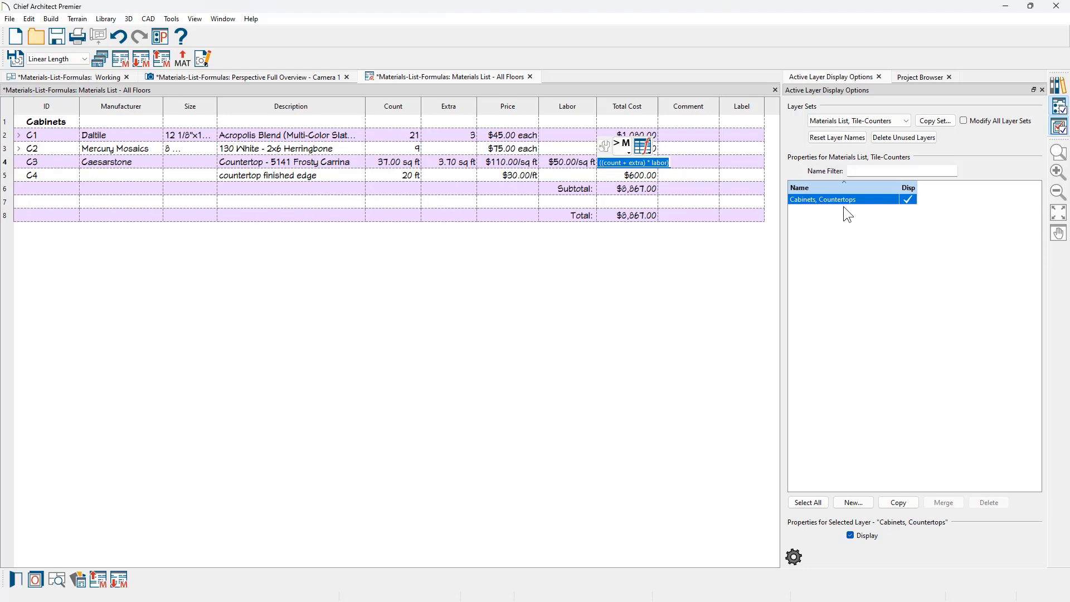
type("(count + extra) * price")
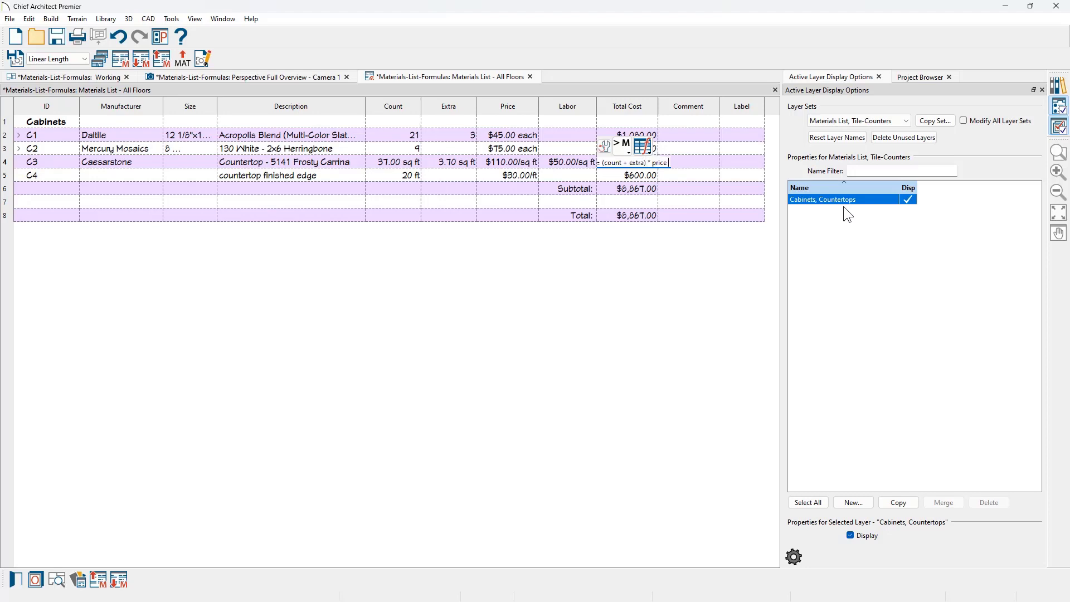
key("Return")
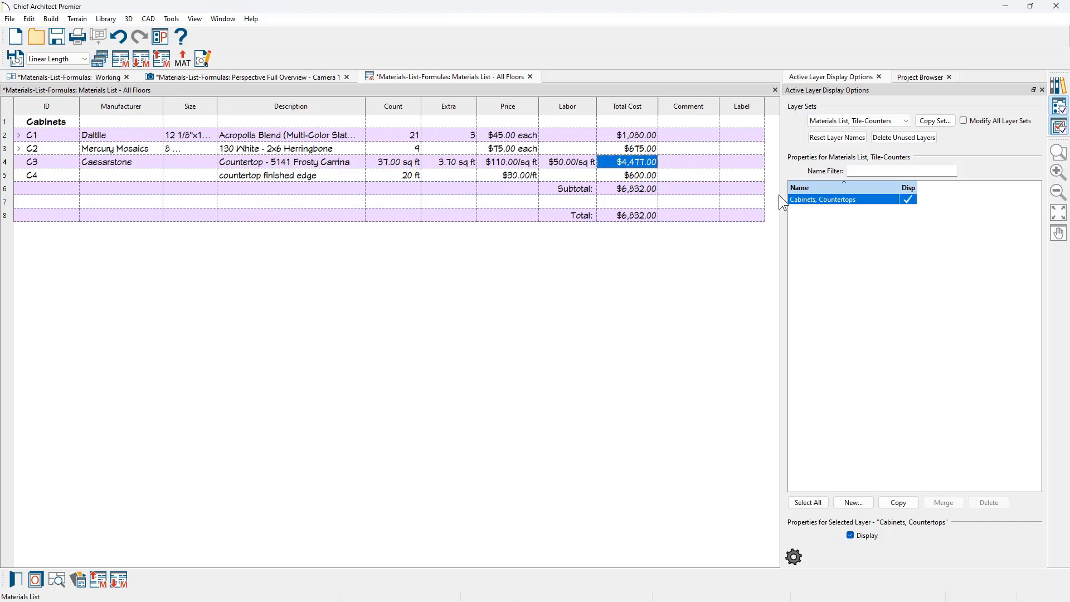
- Enter 'Labor Cost' in the countertop row's Comment cell
left_click(692, 162)
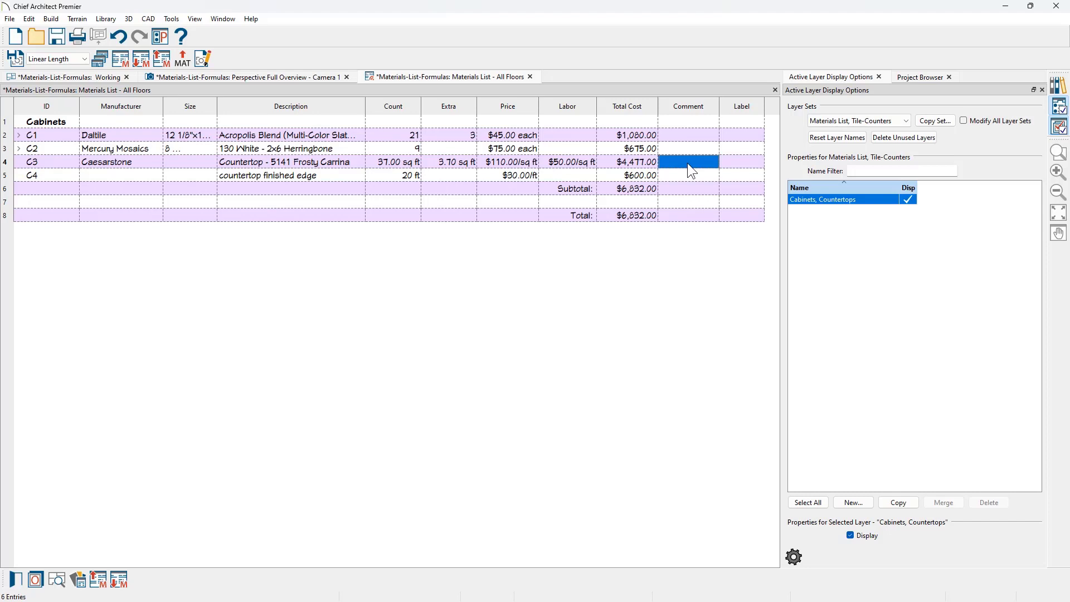
left_click(692, 167)
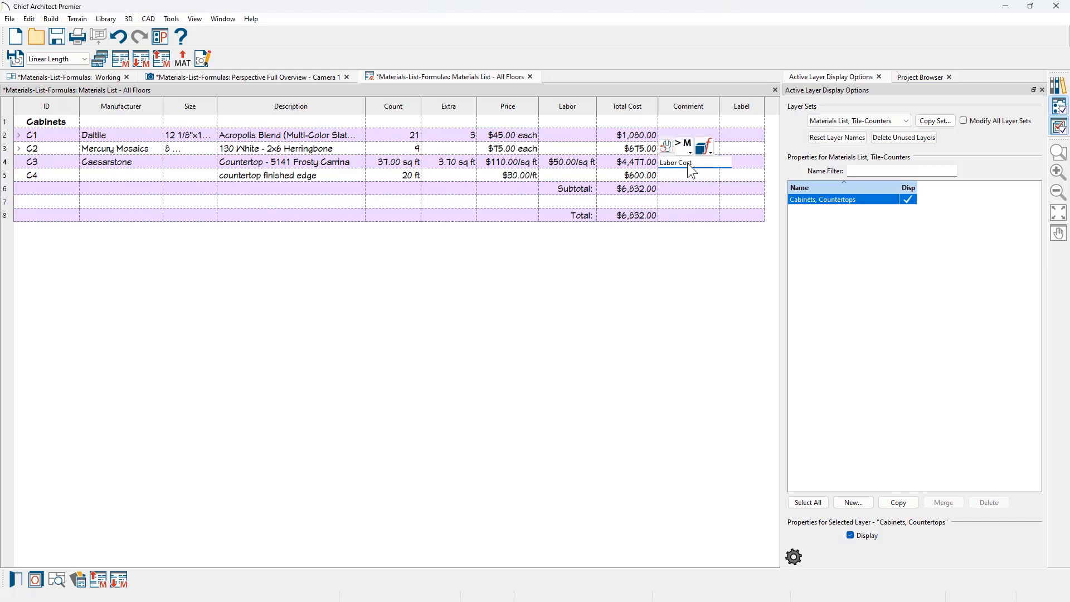
left_click(744, 163)
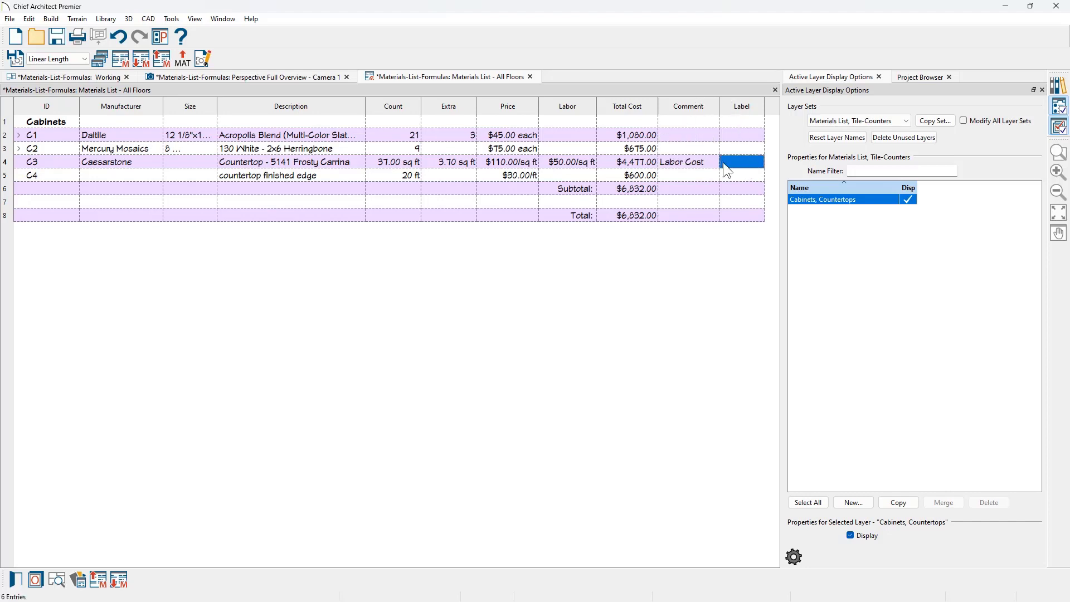
- Set C3's Label to = (count + extra) * labor, showing 2035.00
left_click(725, 163)
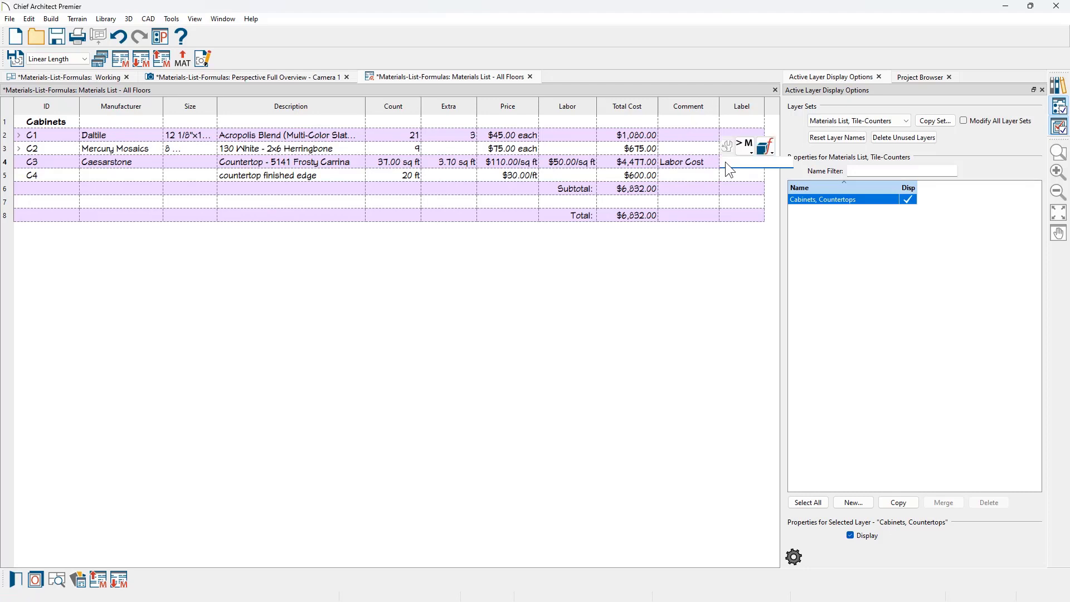
type("= (count + extra) * price")
left_click_drag(776, 163, 797, 165)
type("labor")
left_click(757, 166)
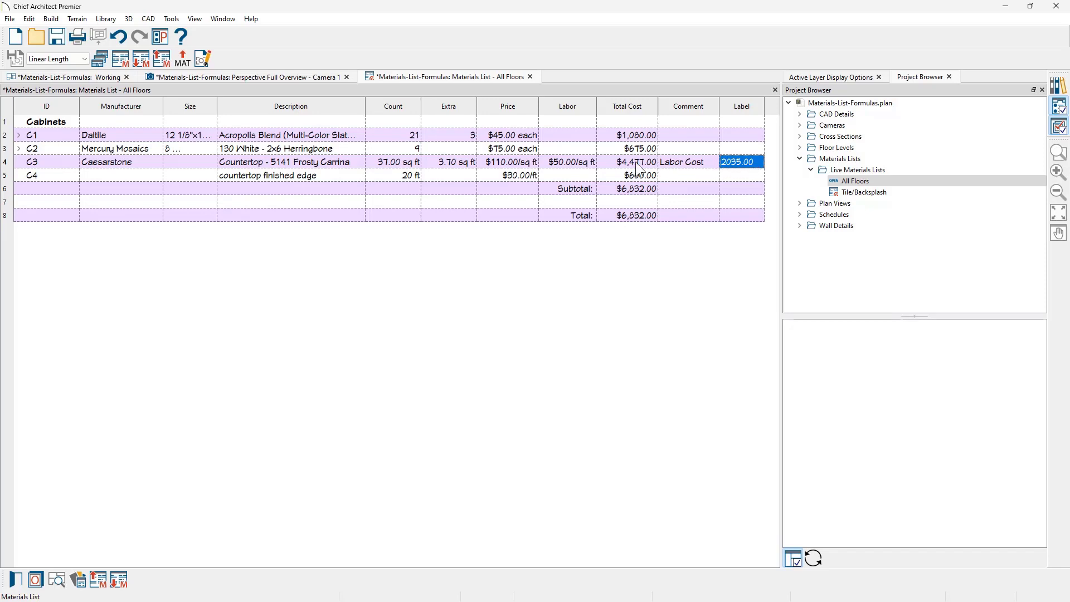
- Check the countertop's Total Cost formula, then expand C2 to show Mercury Mosaics lines of 4 and 5
mouse_move(636, 162)
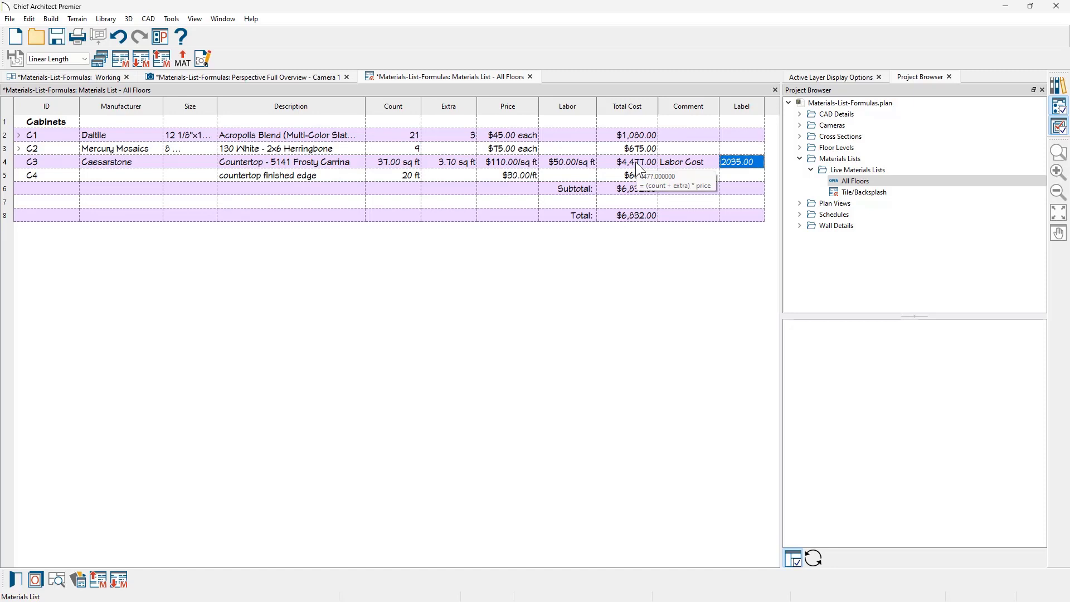
double_click(636, 162)
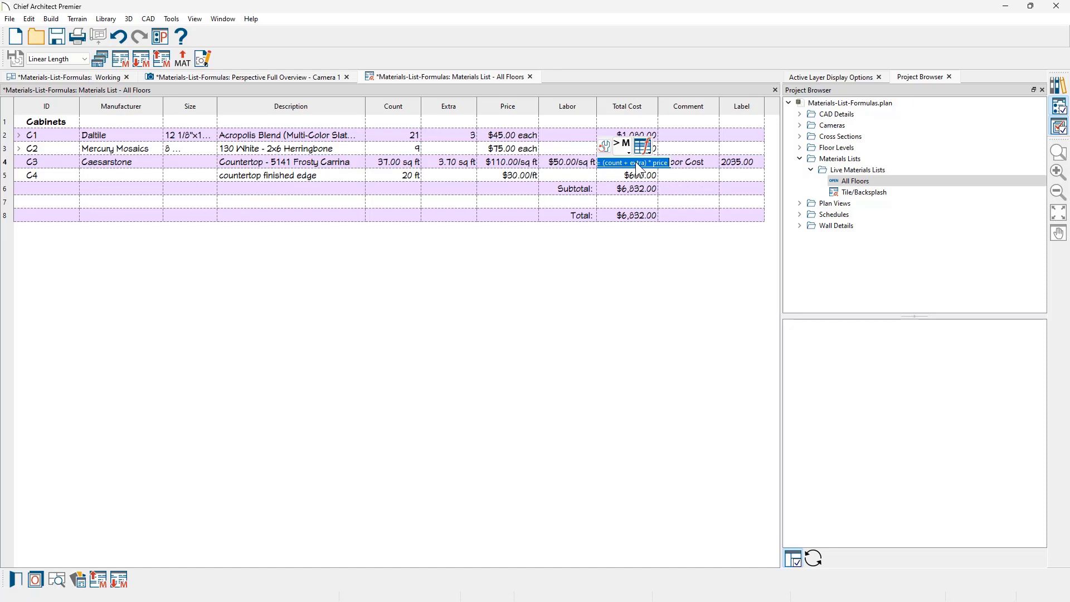
key("Escape")
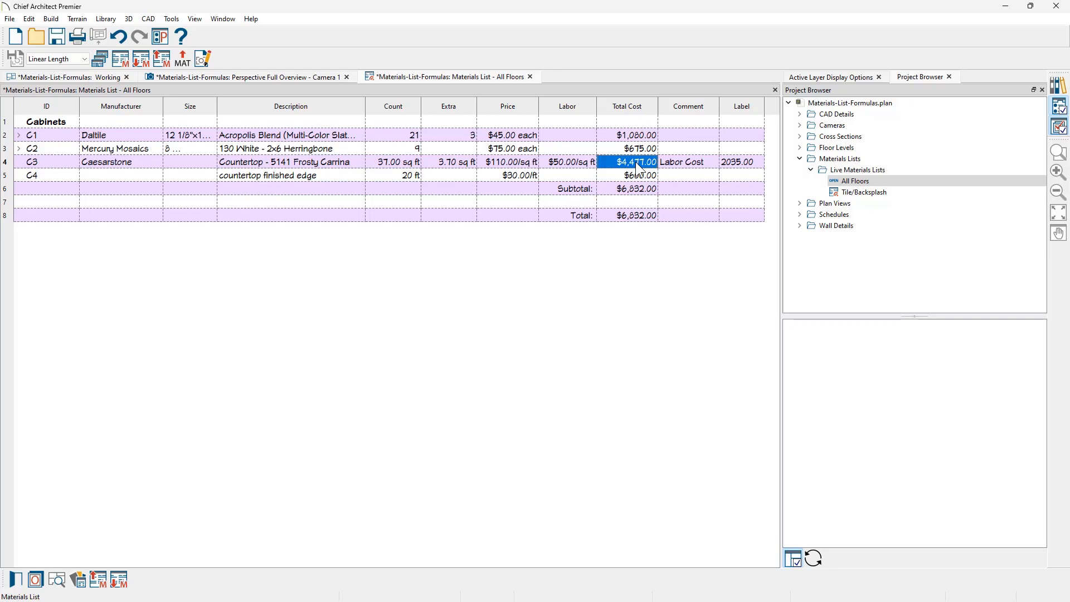
left_click(19, 148)
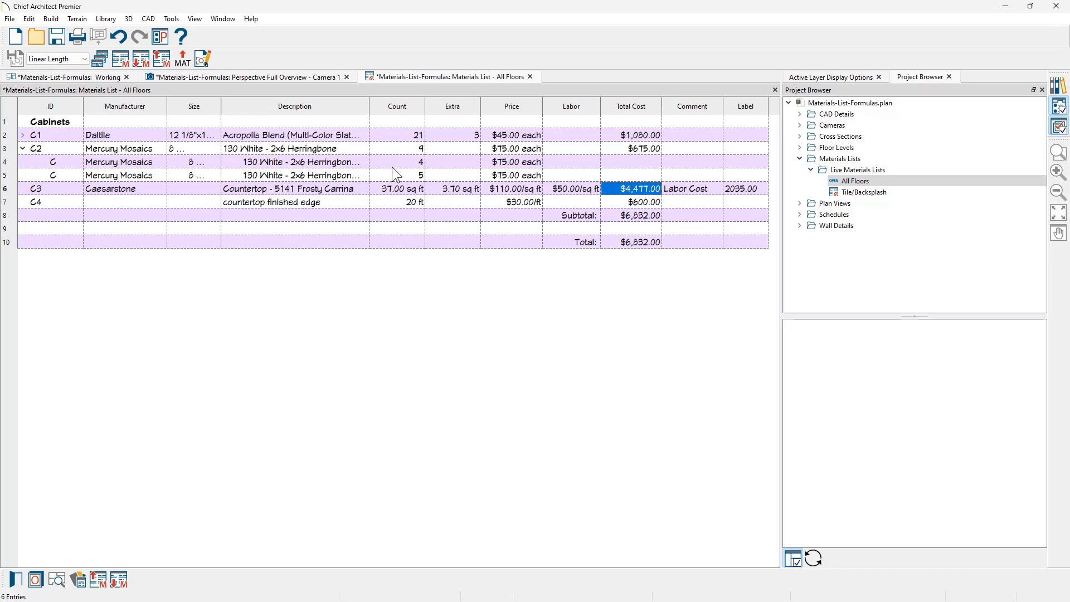
mouse_move(393, 167)
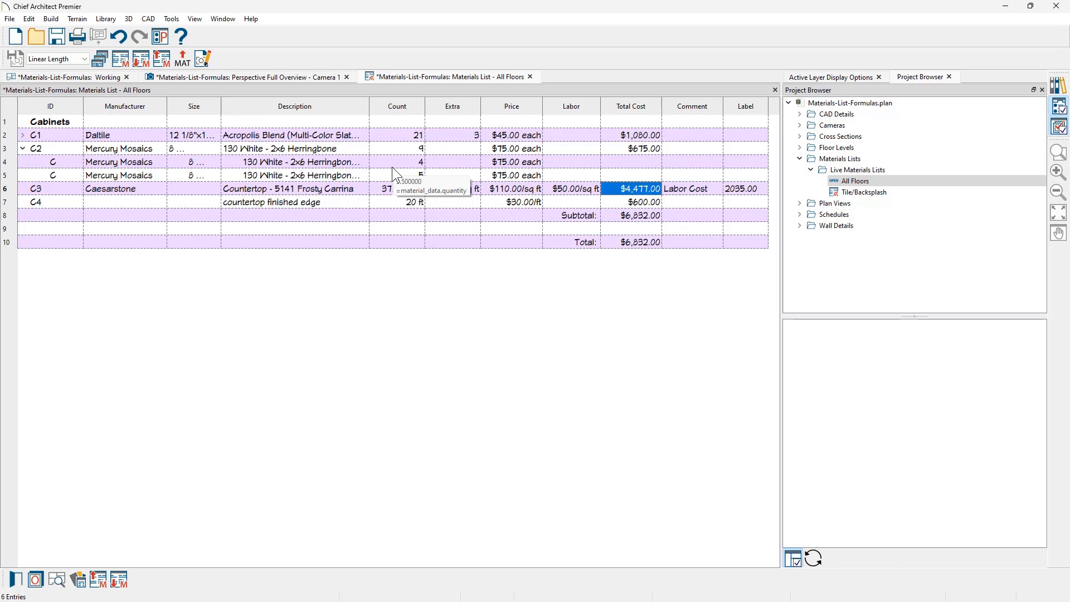
- Enter the comment 'Box Qty' on the first C2 child row
left_click(703, 163)
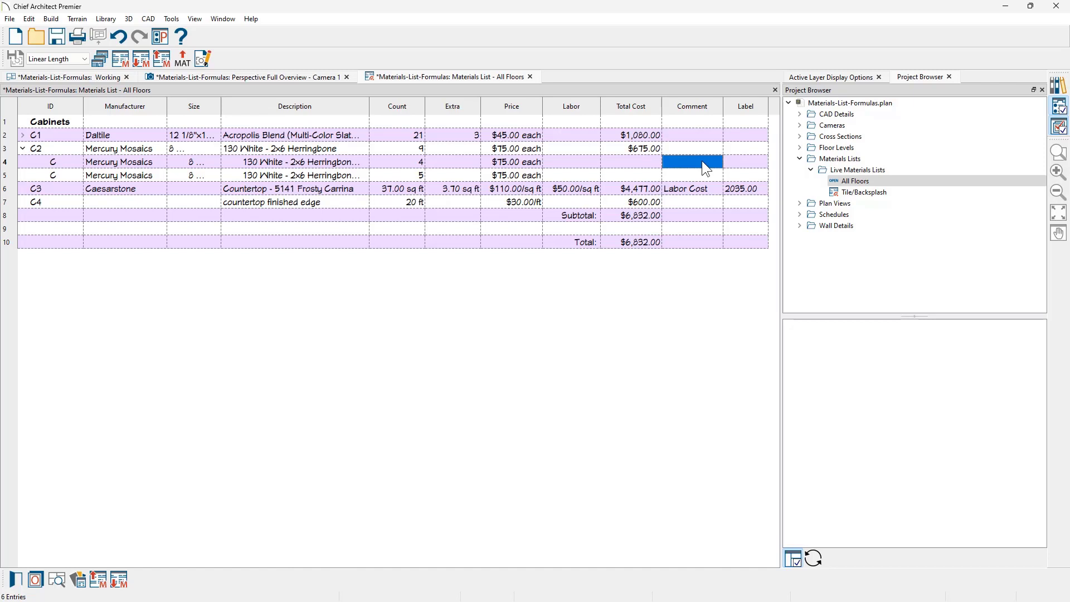
double_click(706, 168)
type("Box ")
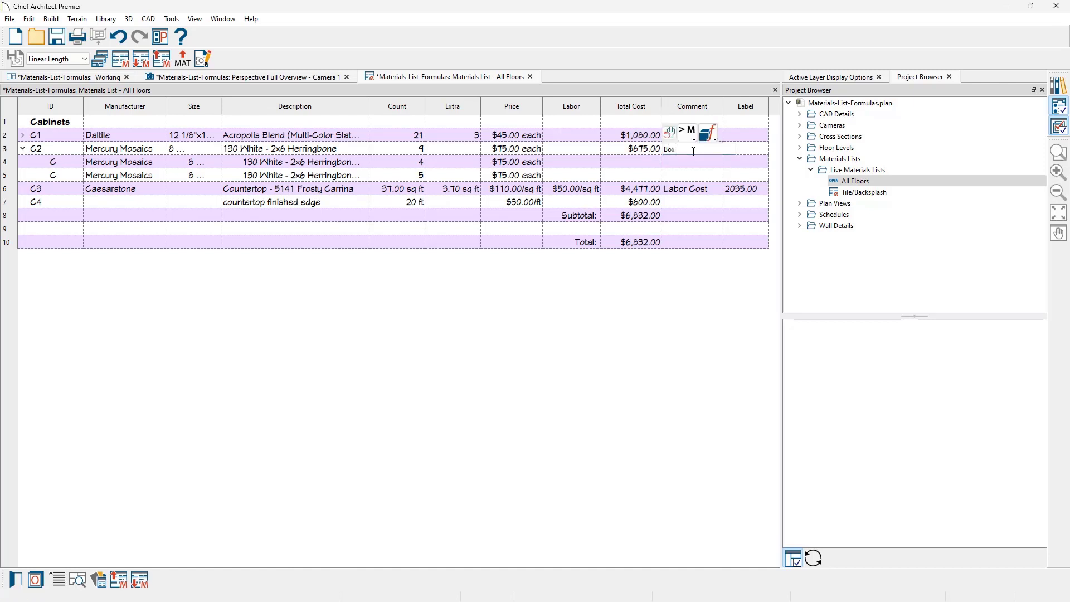
type("Qty")
left_click(753, 148)
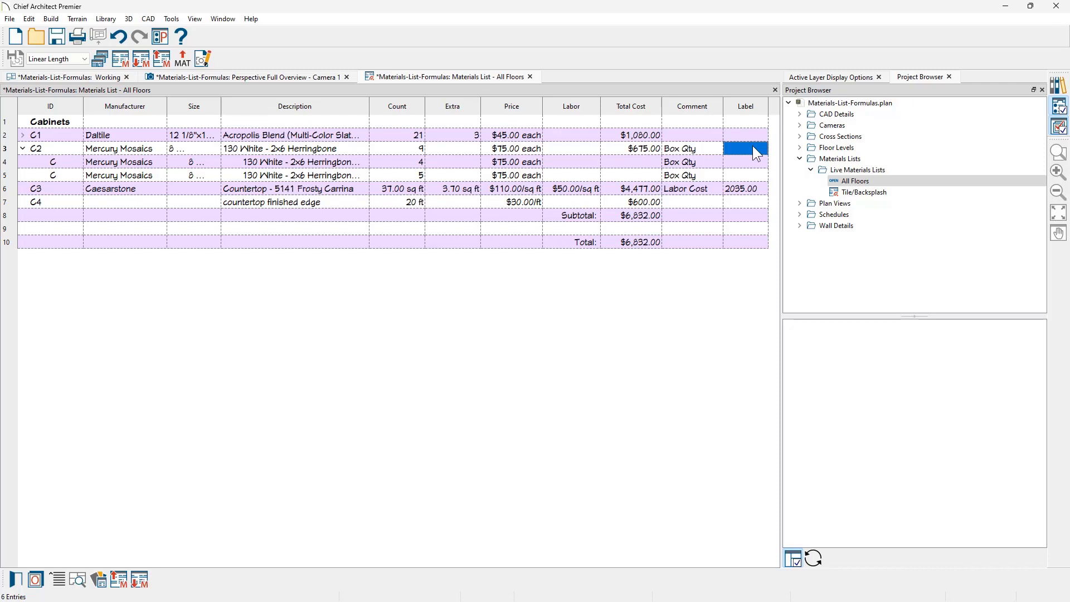
key("Down")
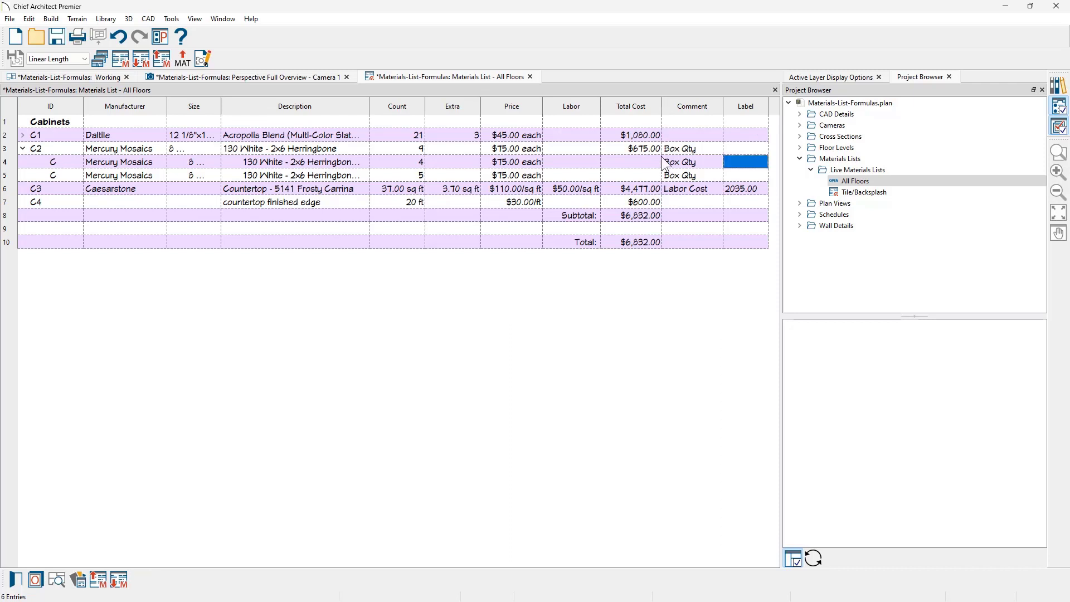
- Give the C2 Label a =material_data.quantity/4 formula on source objects, yielding 0.88 and 1.25
left_click(419, 149)
left_click(378, 149)
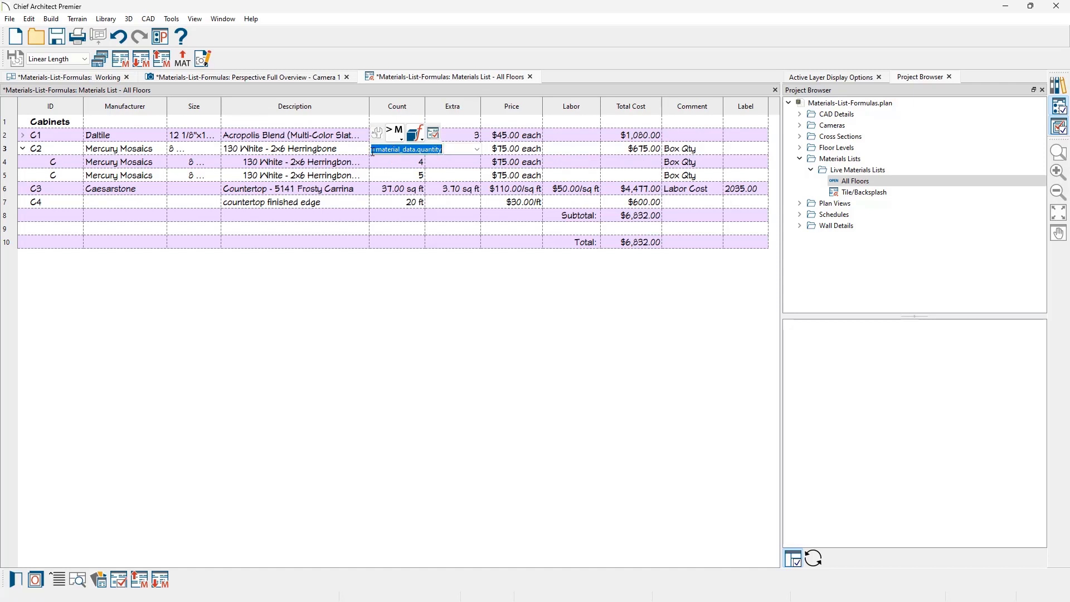
left_click_drag(372, 151, 466, 149)
key("ctrl+c")
left_click(738, 149)
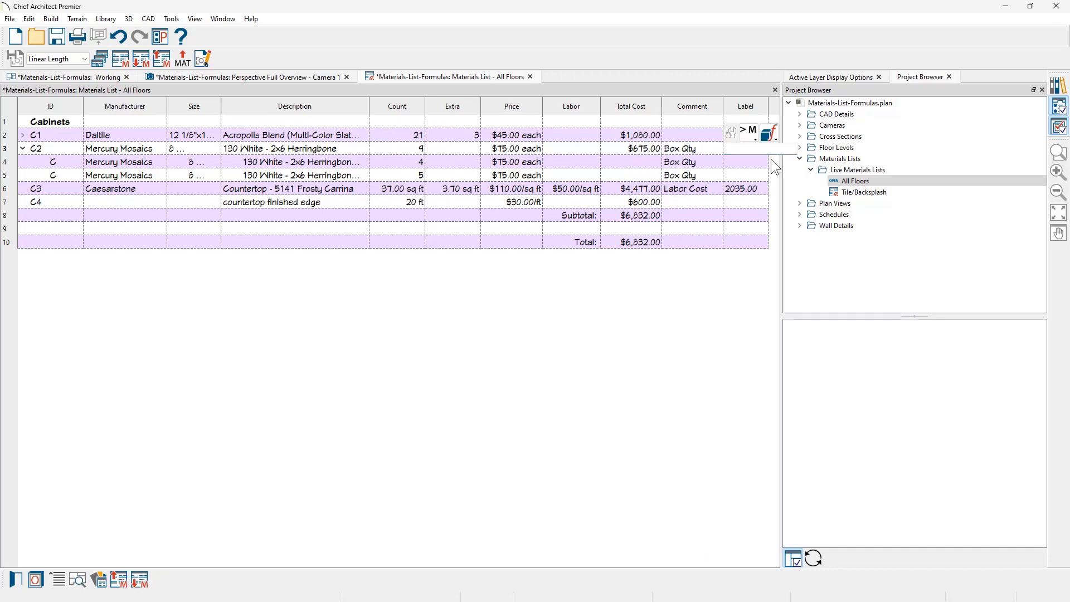
key("ctrl+v")
type("/4")
left_click(777, 139)
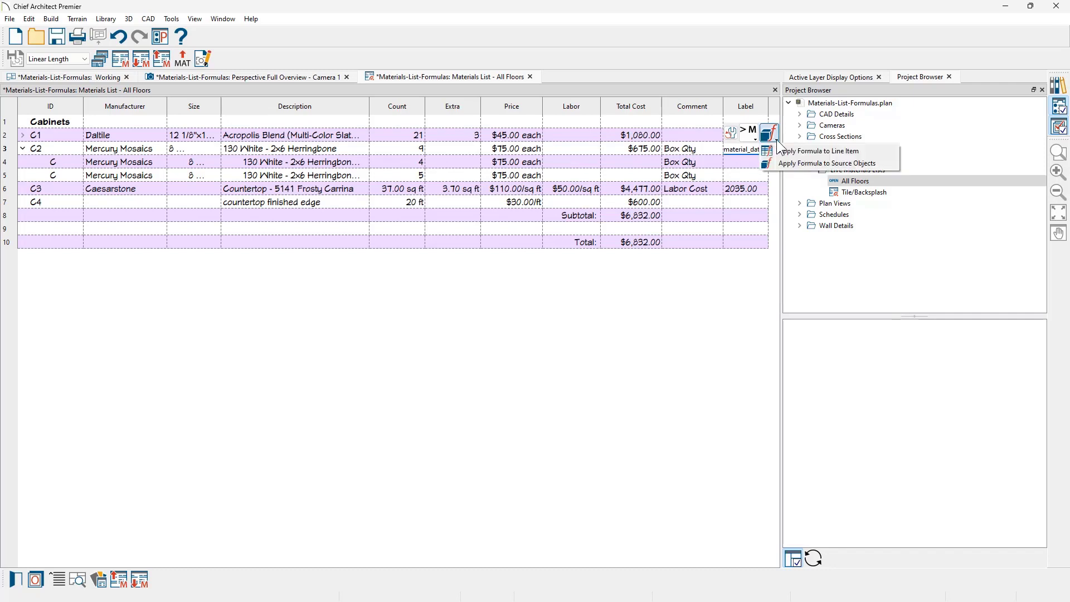
left_click(880, 162)
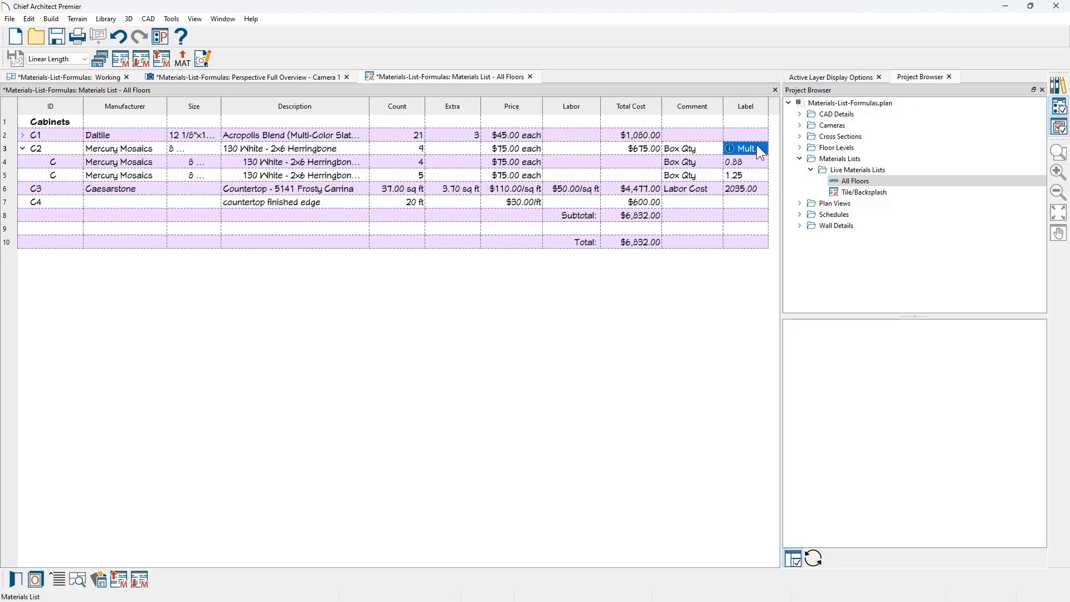
left_click(757, 149)
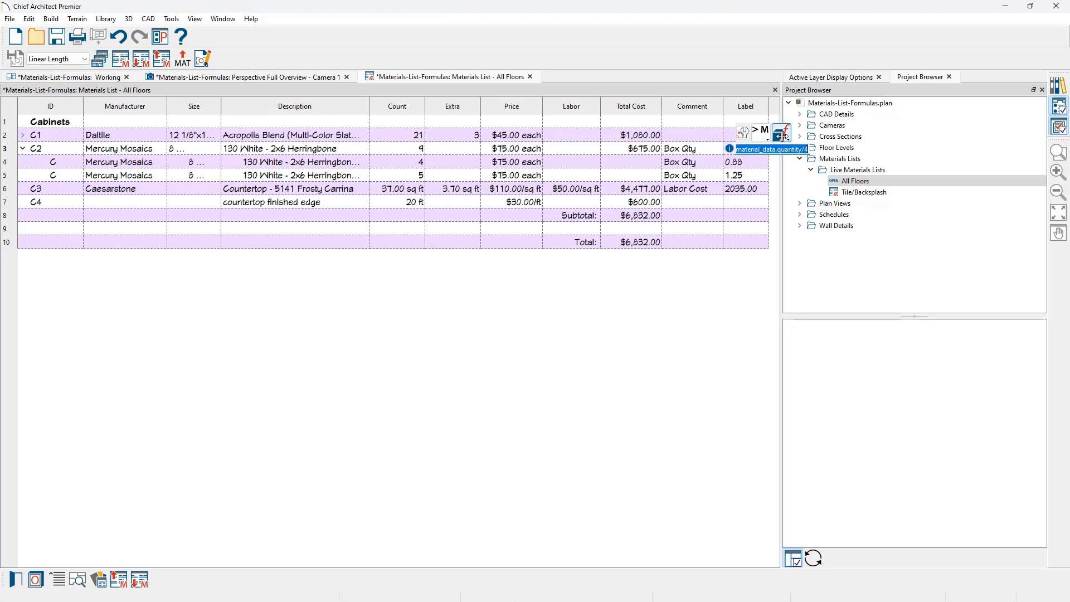
left_click(789, 141)
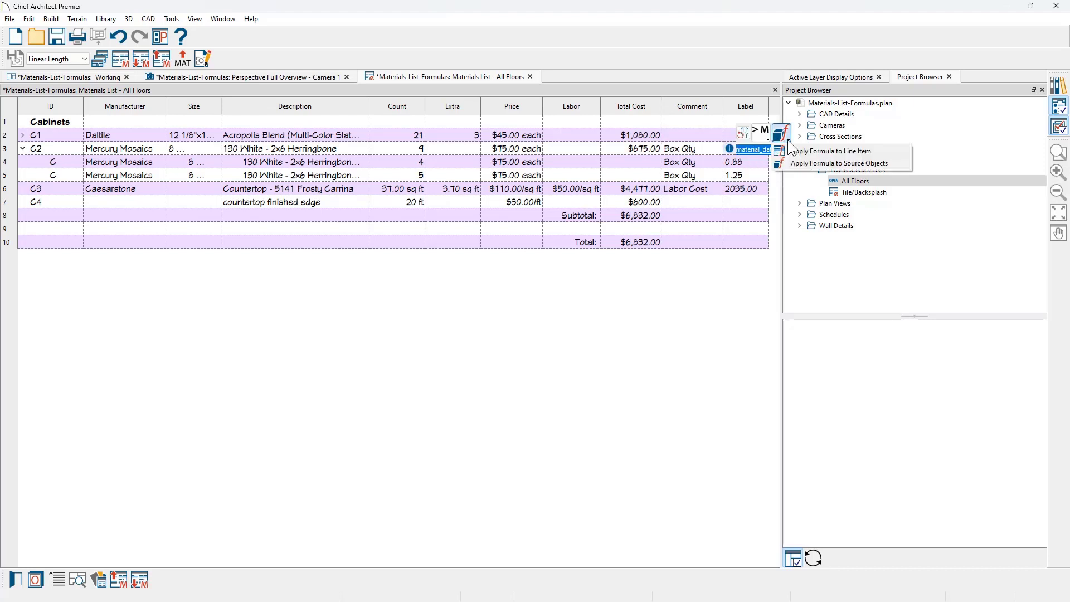
left_click(884, 153)
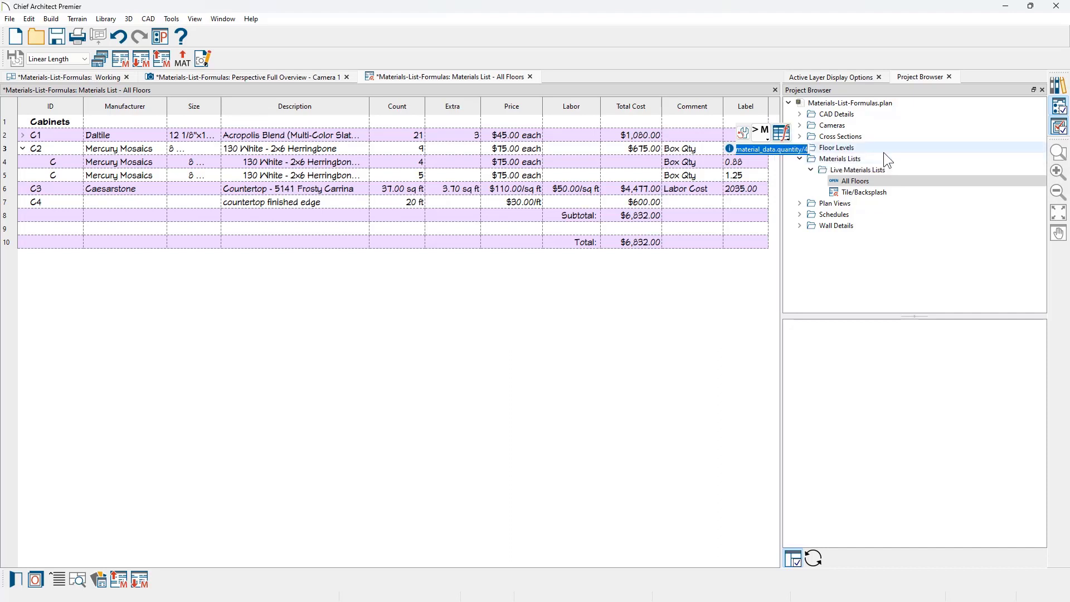
key("Return")
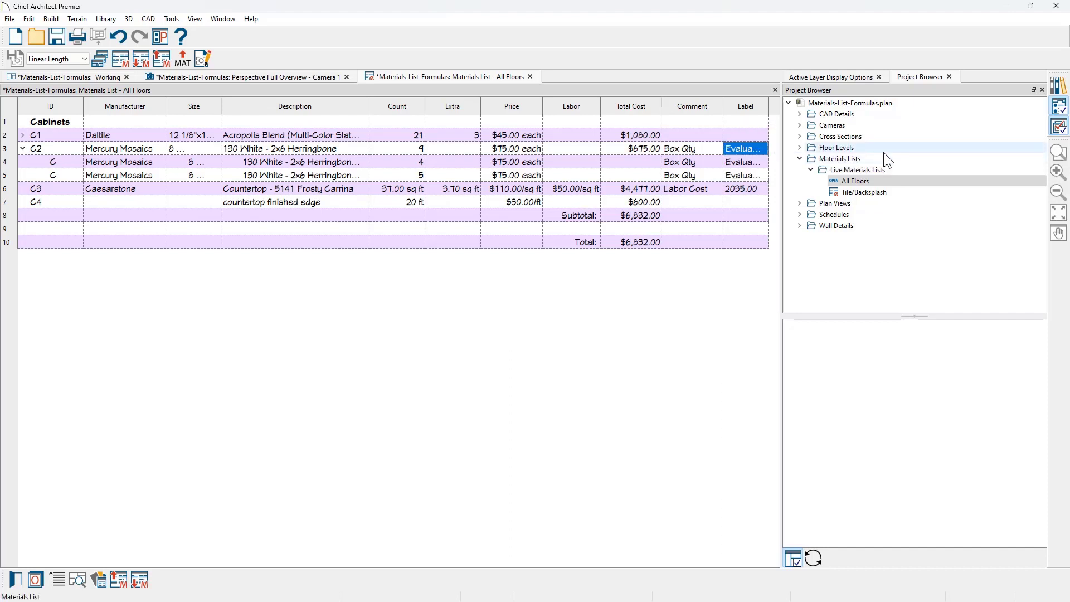
double_click(757, 150)
left_click(771, 135)
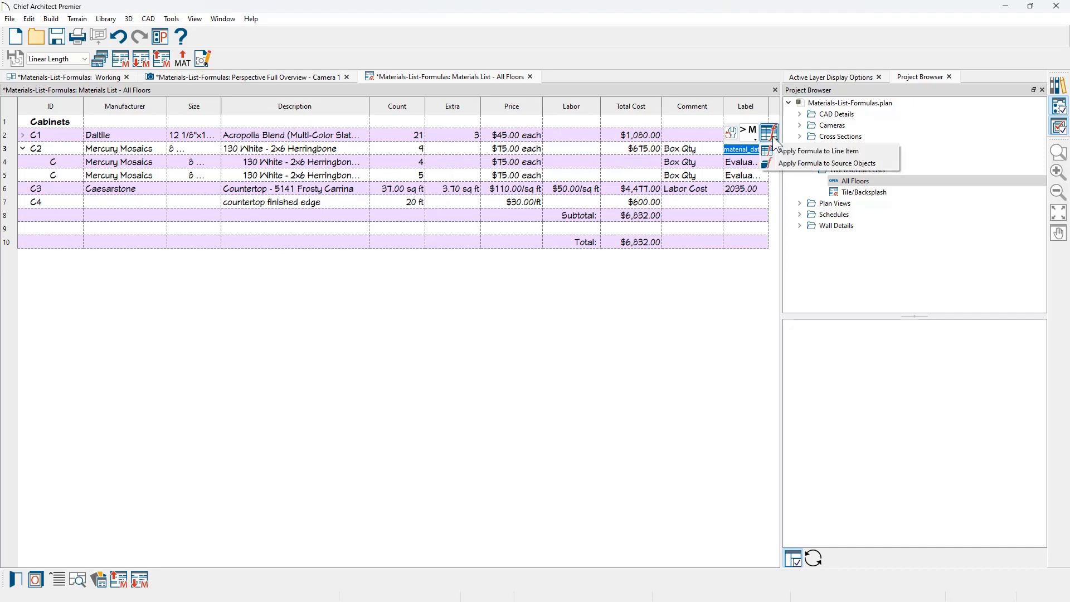
left_click(806, 166)
key("Return")
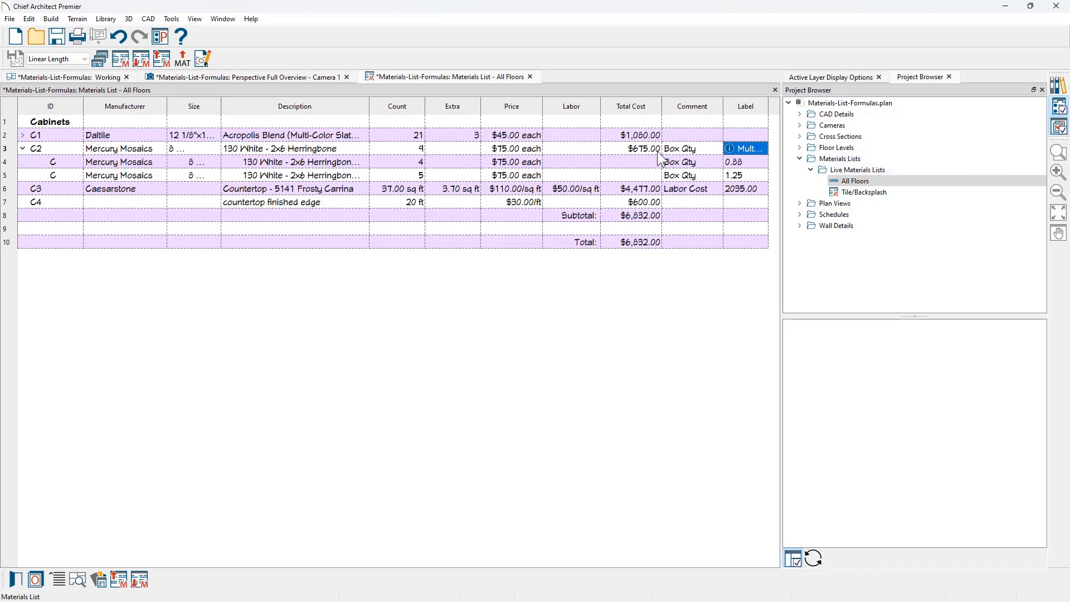
- Apply C1's count*0.1 Extra formula to its source objects
left_click(469, 136)
left_click(471, 119)
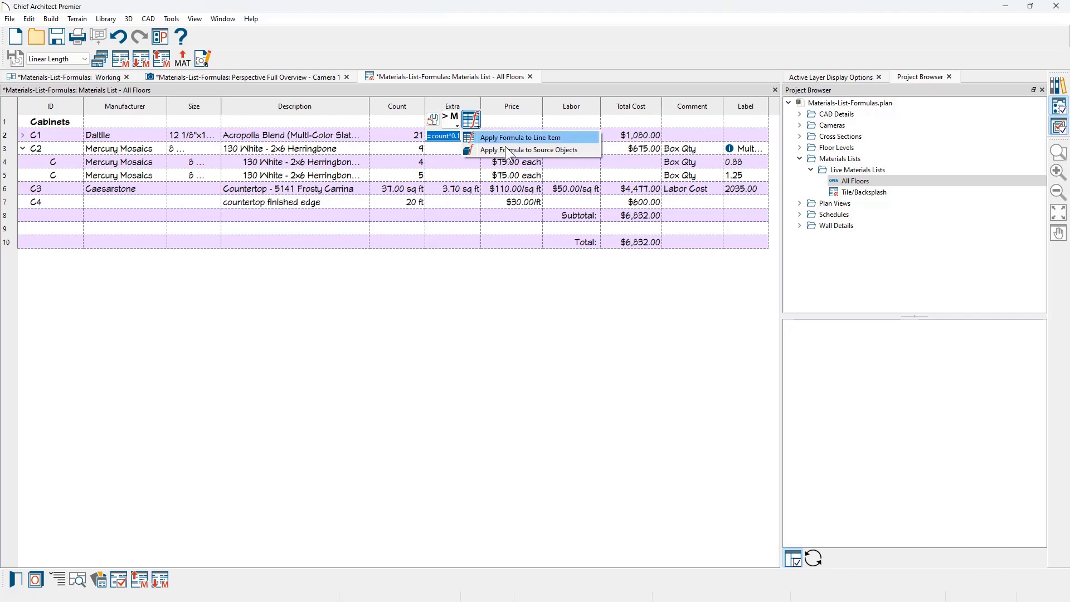
left_click(525, 150)
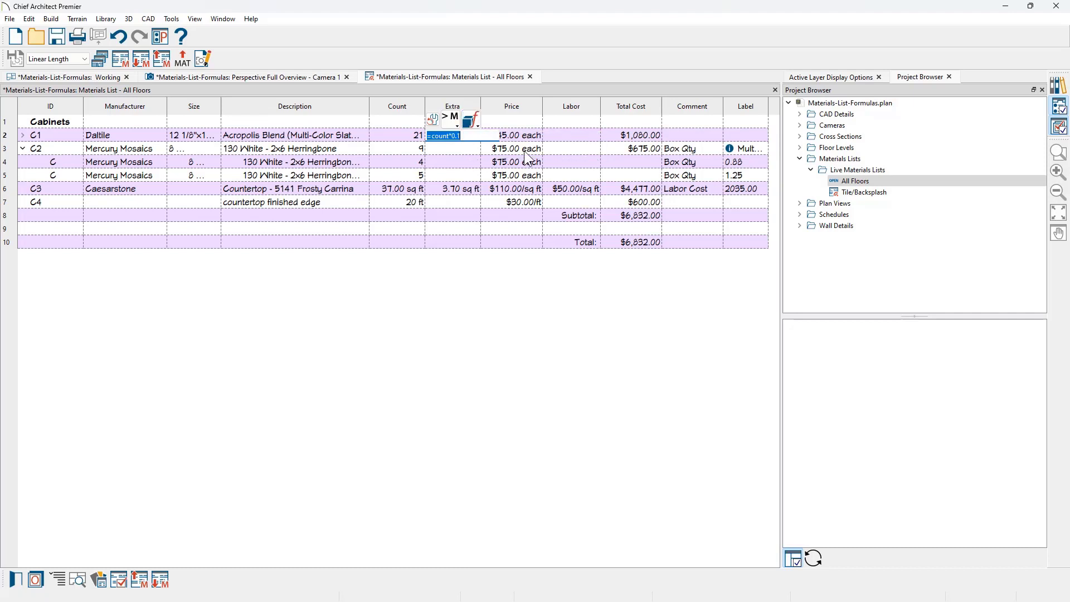
key("Return")
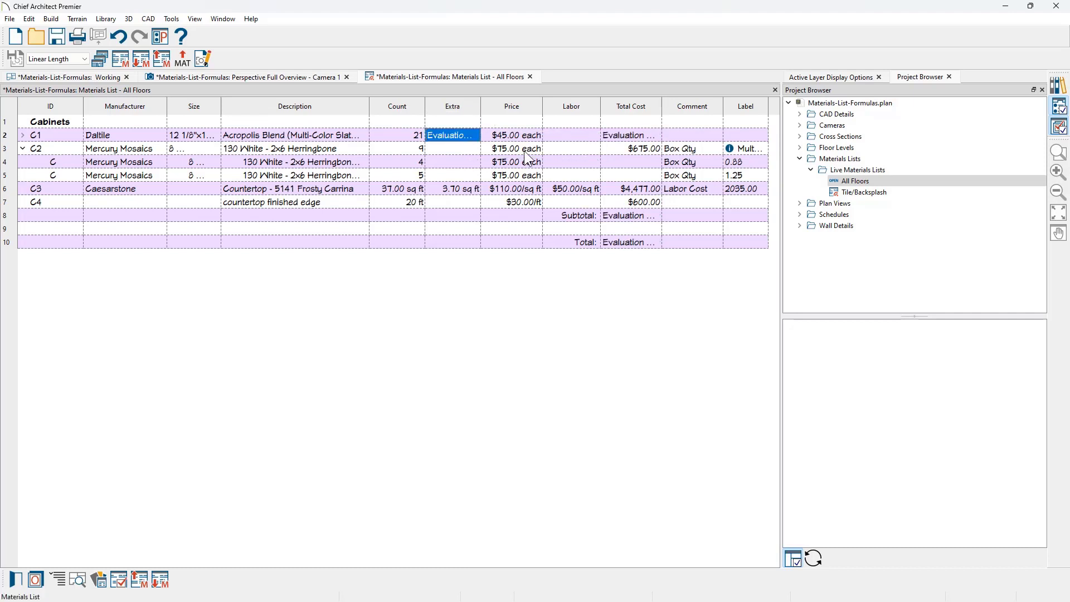
- Reapply C1's Extra formula to the line item only, giving an Extra of 3
double_click(473, 135)
left_click(472, 120)
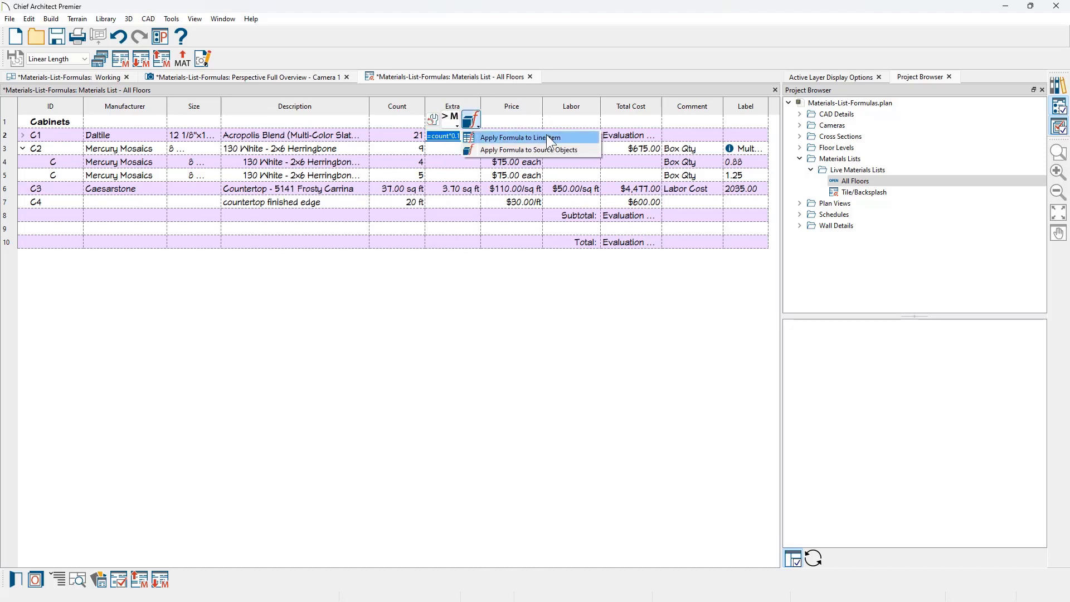
left_click(572, 137)
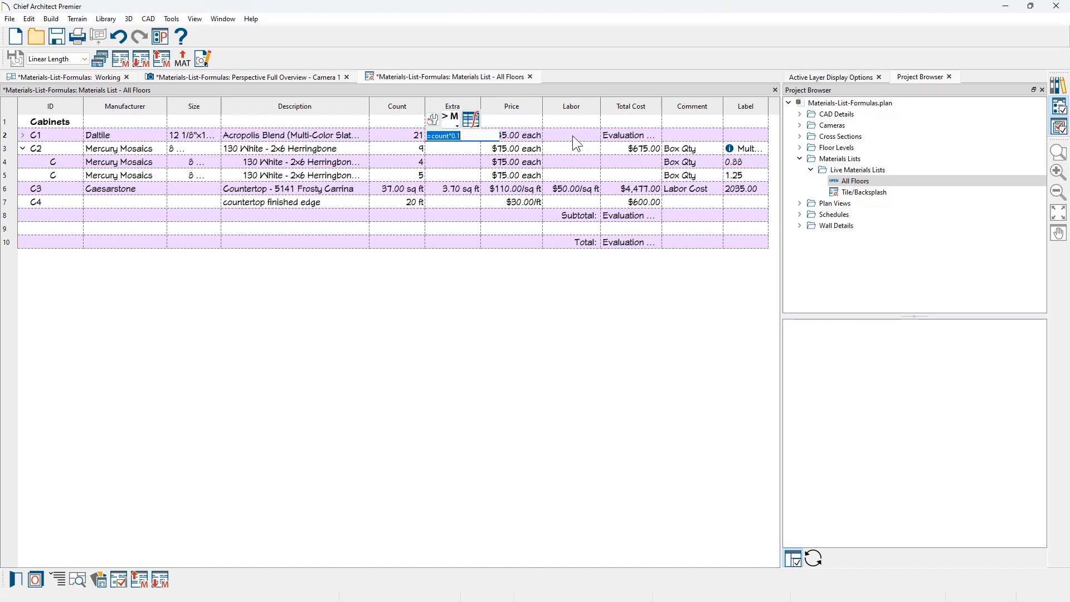
key("Return")
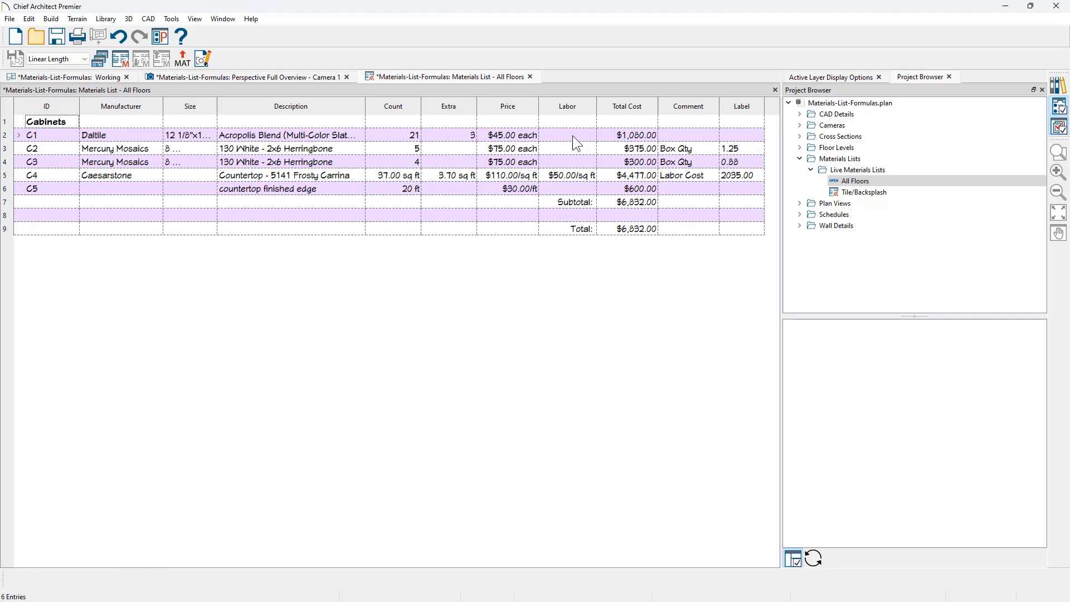